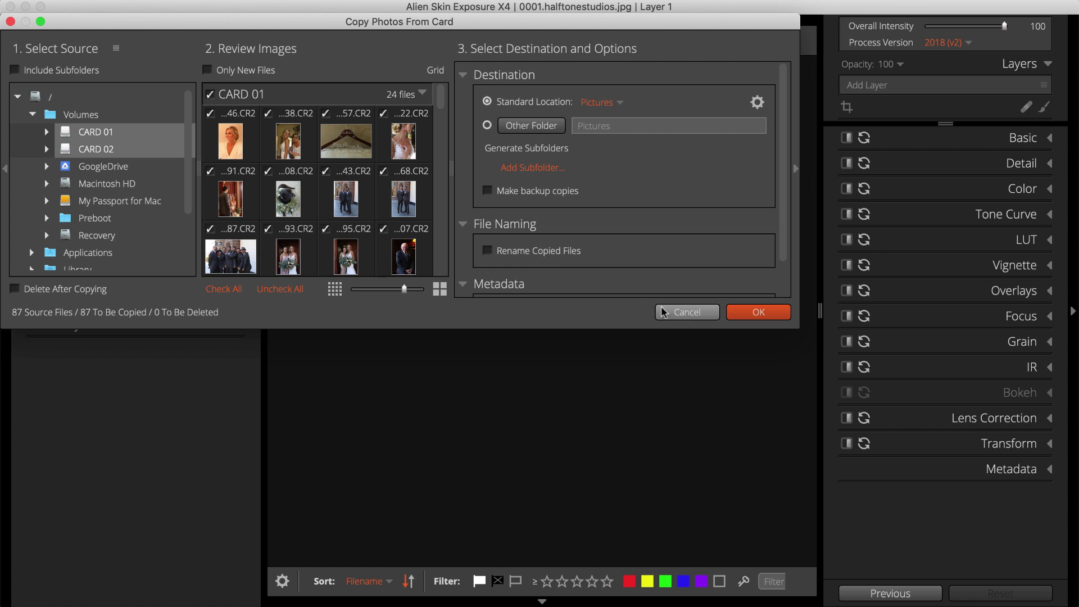
Step: Enlarge the Copy Photos From Card dialog and view the recent source locations
left_click_drag(798, 330, 1071, 590)
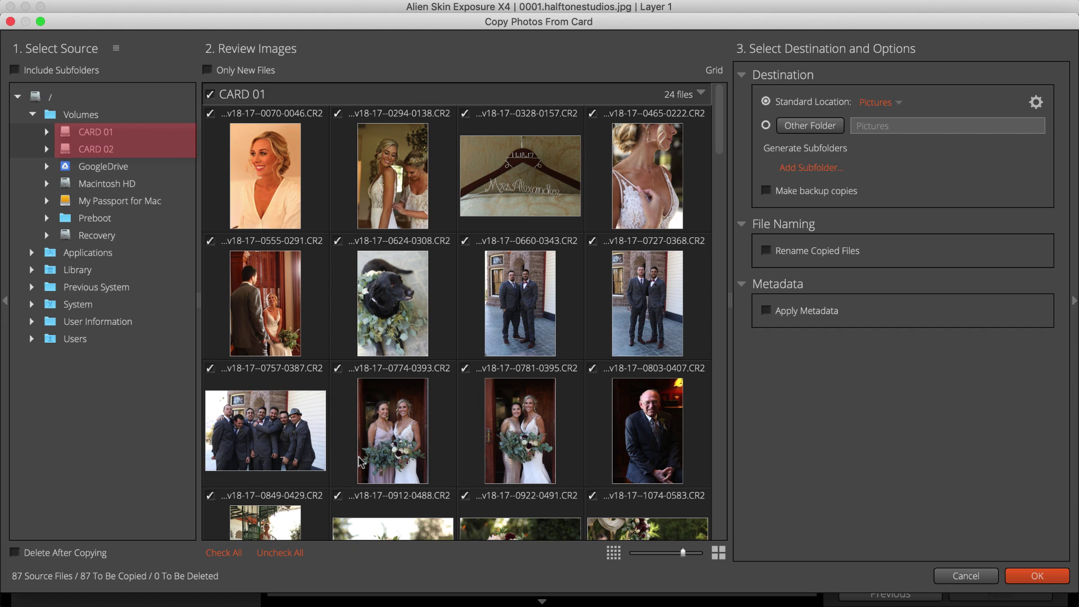
left_click(116, 49)
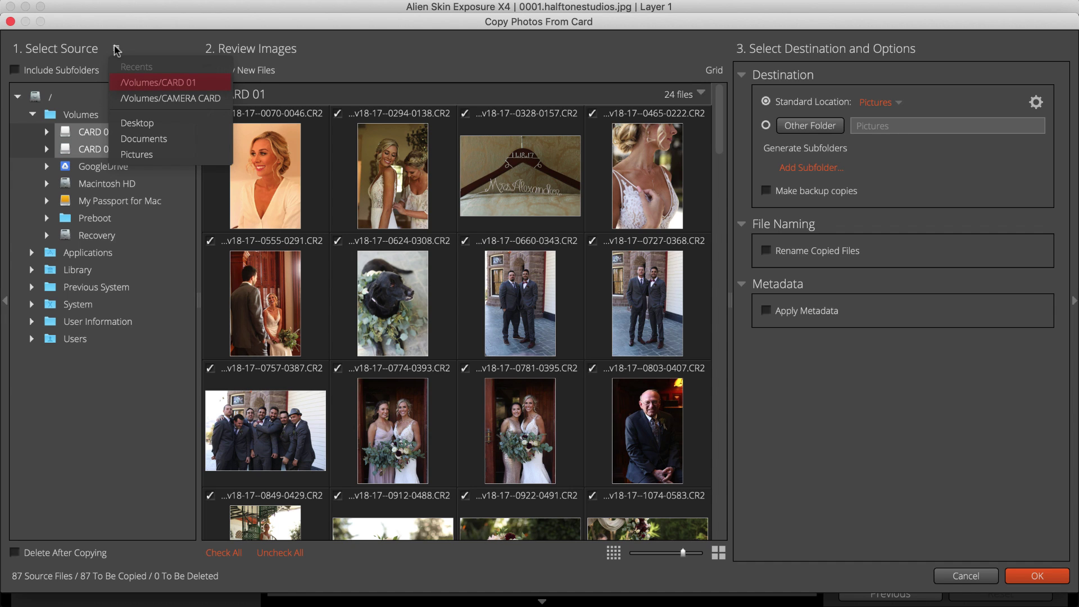
key("Return")
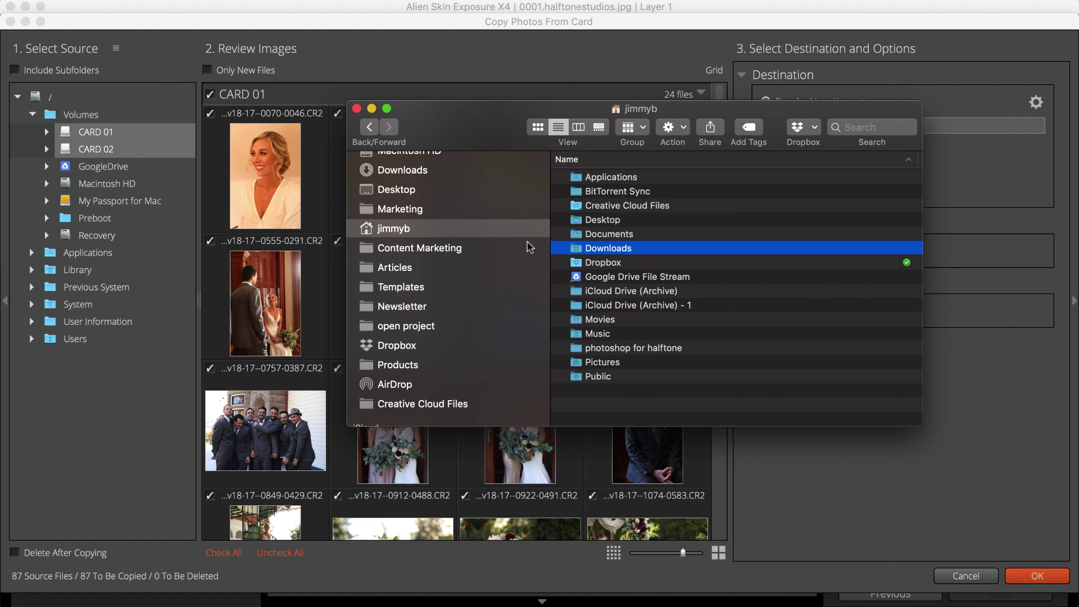
Step: Add the Downloads folder from Finder as a photo source, and include the Documents and Desktop folders in the source selection
left_click_drag(579, 245, 63, 417)
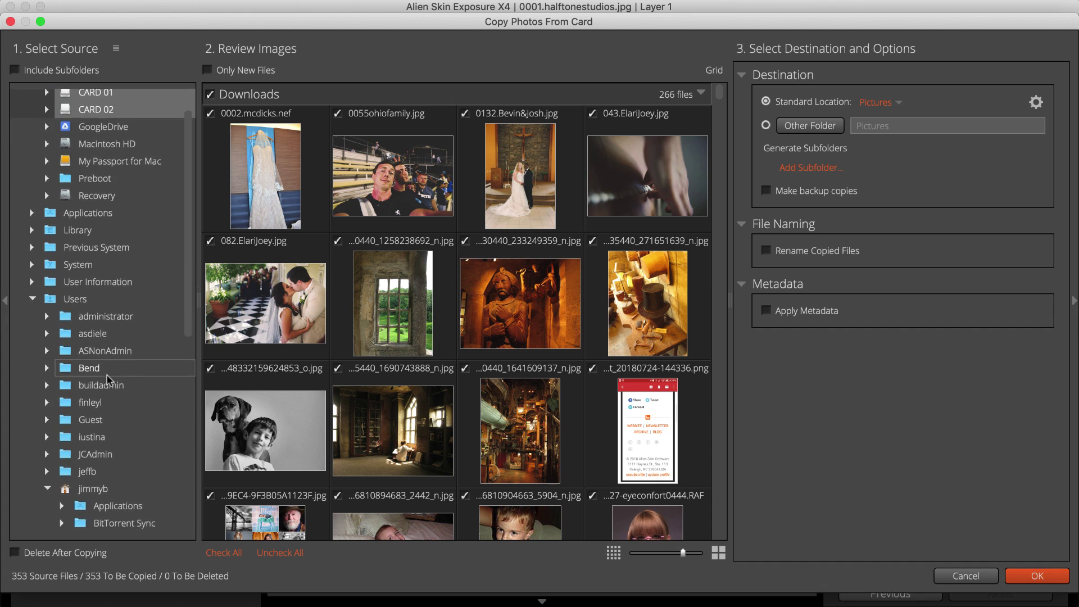
scroll(108, 380, "down", 4)
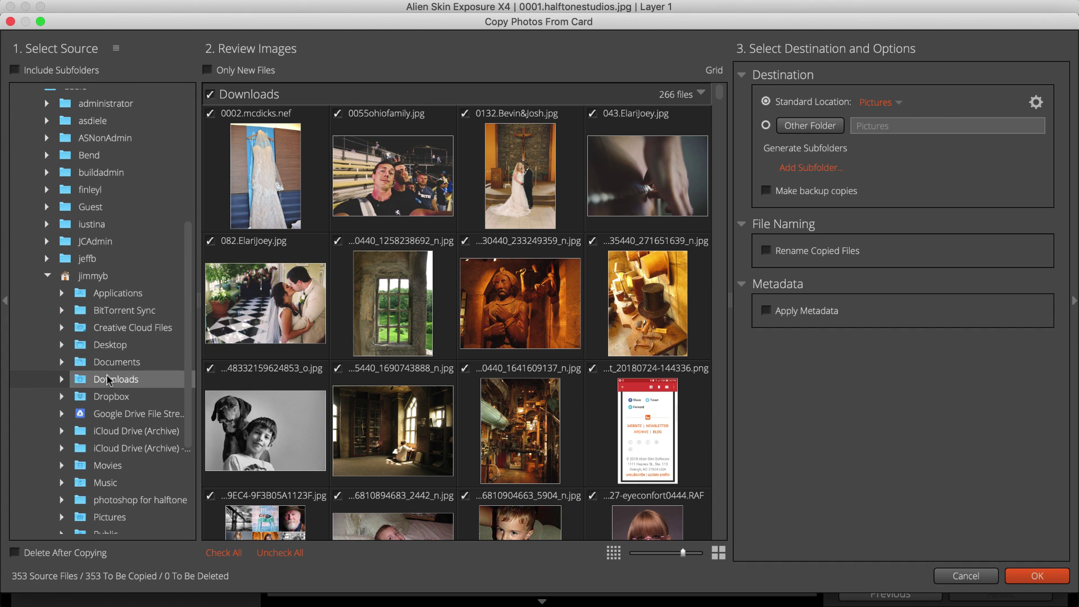
left_click(109, 359, "super")
left_click(110, 347, "super")
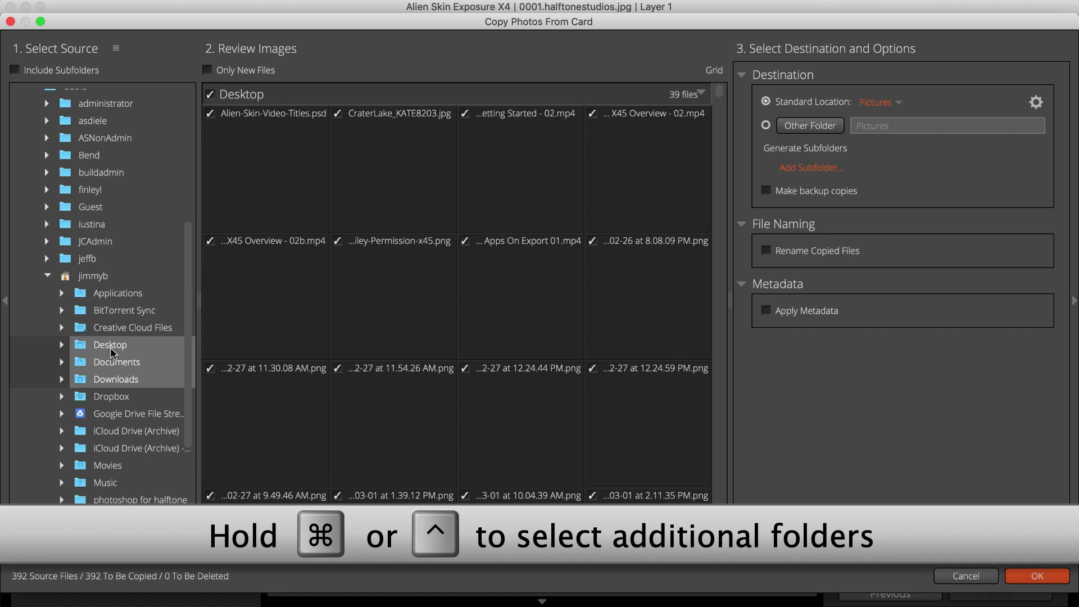
Step: Remove the Desktop, Documents and Downloads folders from the source selection
left_click(110, 348, "super")
left_click(111, 363, "super")
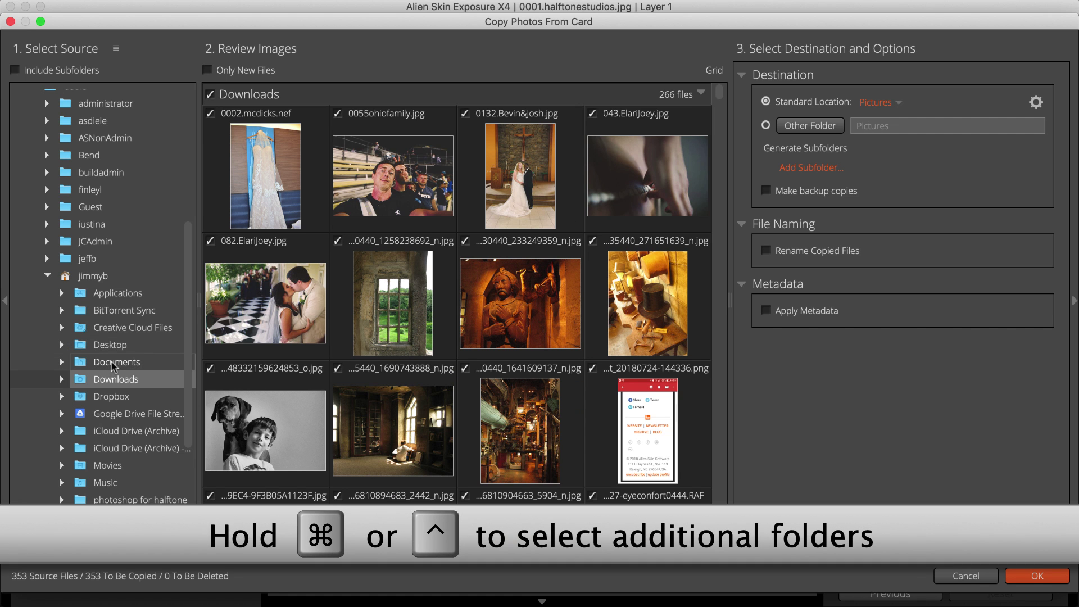
left_click(111, 378, "super")
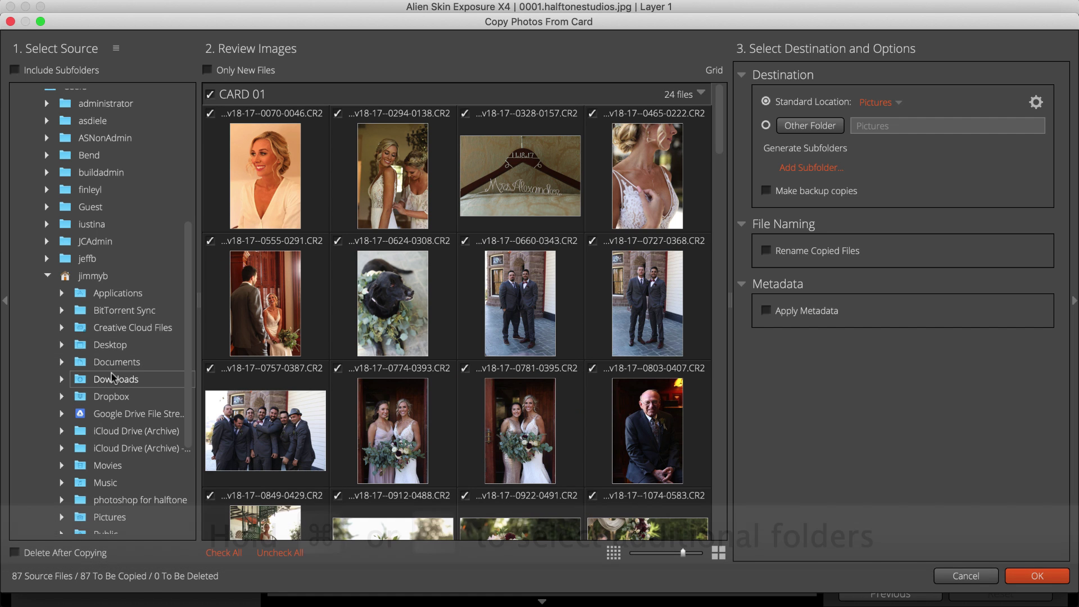
scroll(112, 378, "up", 4)
scroll(112, 359, "up", 8)
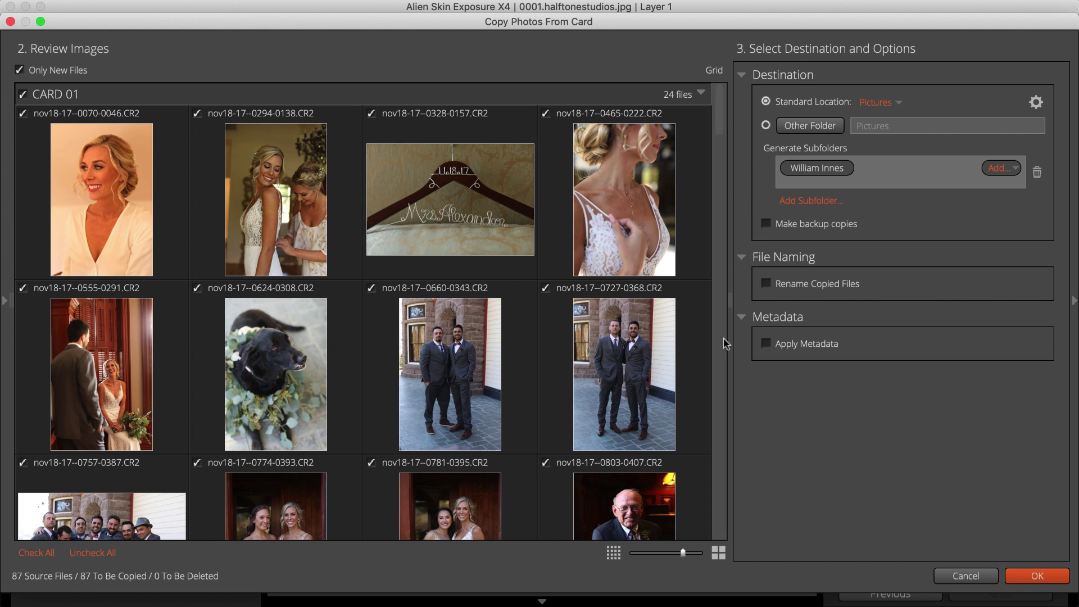
Step: Hide the destination options to widen the image review area, and uncheck all photos
left_click(1071, 295)
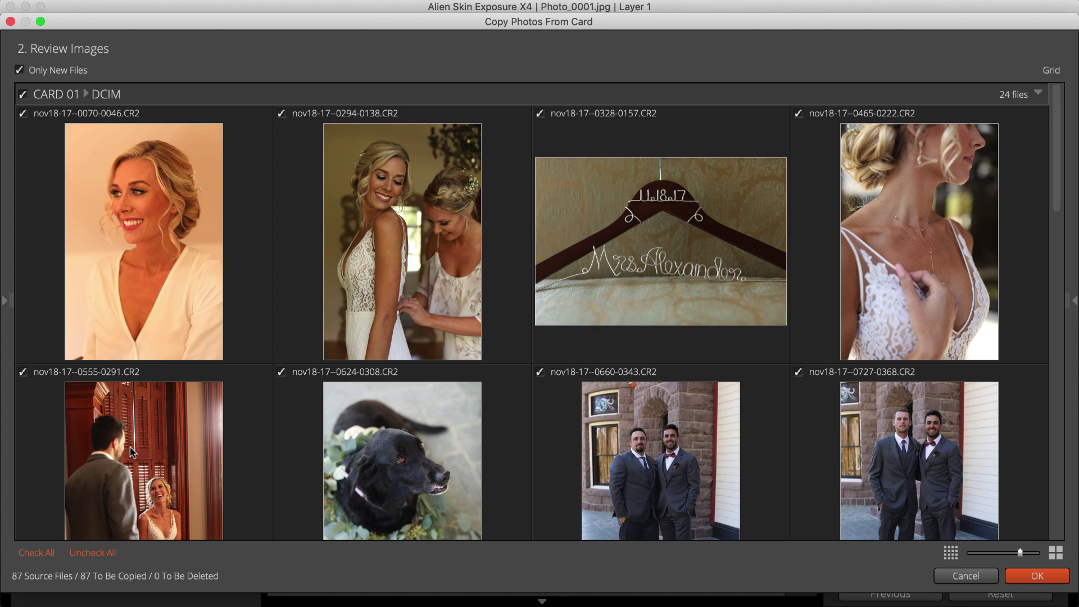
left_click(93, 553)
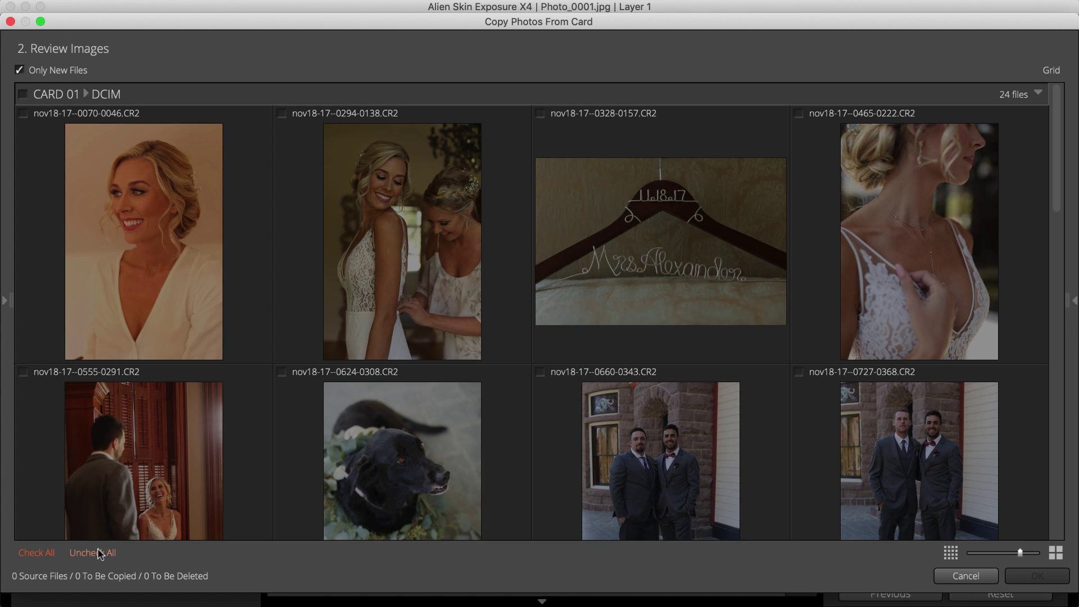
Step: Select the CARD 01 photos from nov18-17--0070-0046.CR2 through nov18-17--0660-0343.CR2 as a group and check them for copying
left_click(70, 341)
left_click(70, 339)
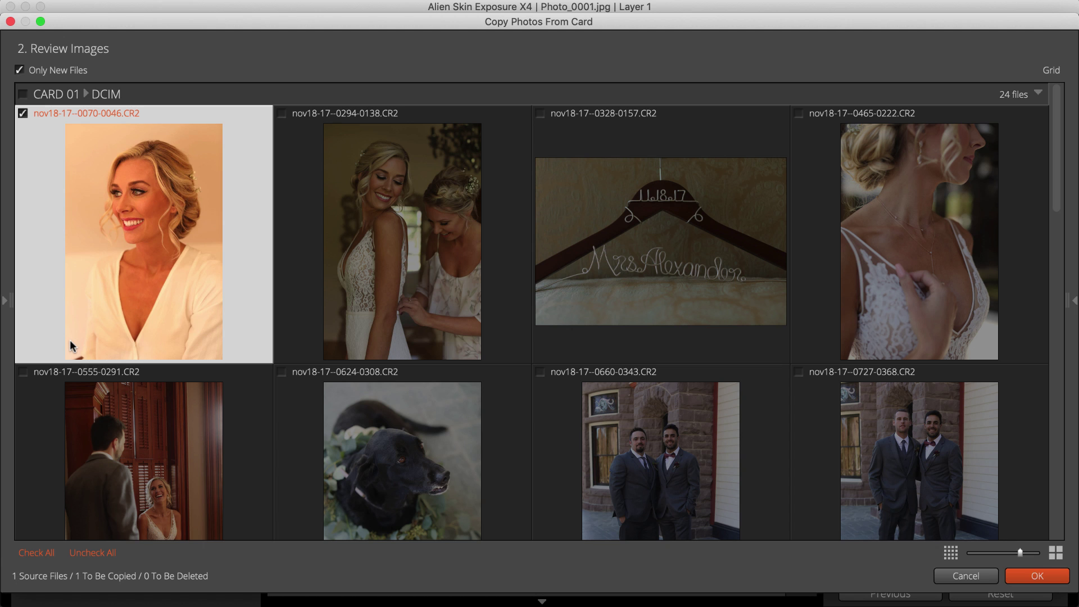
key("shift+Right")
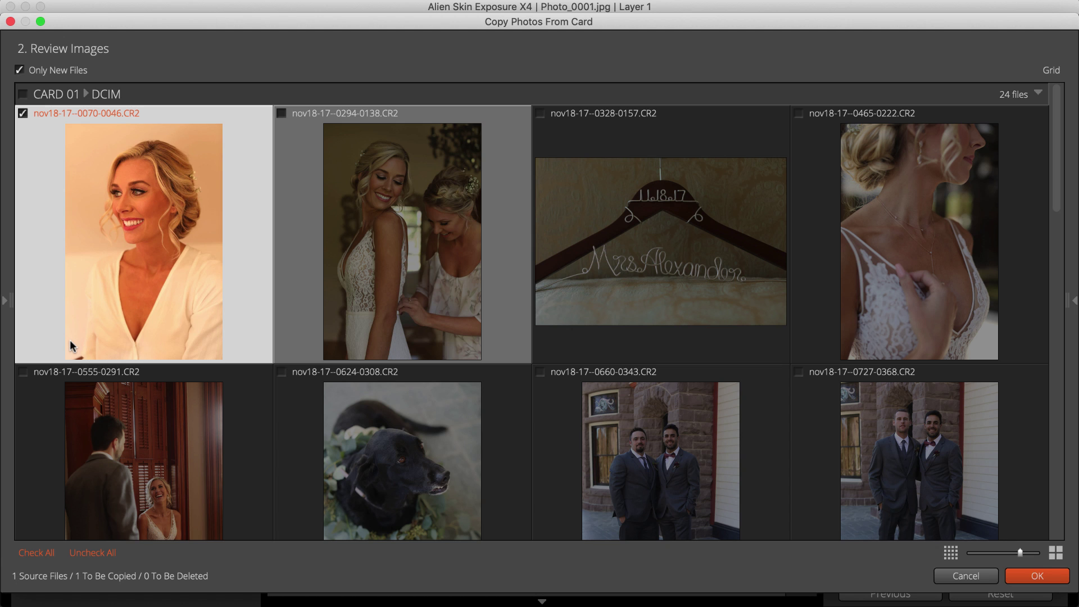
key("shift+Down")
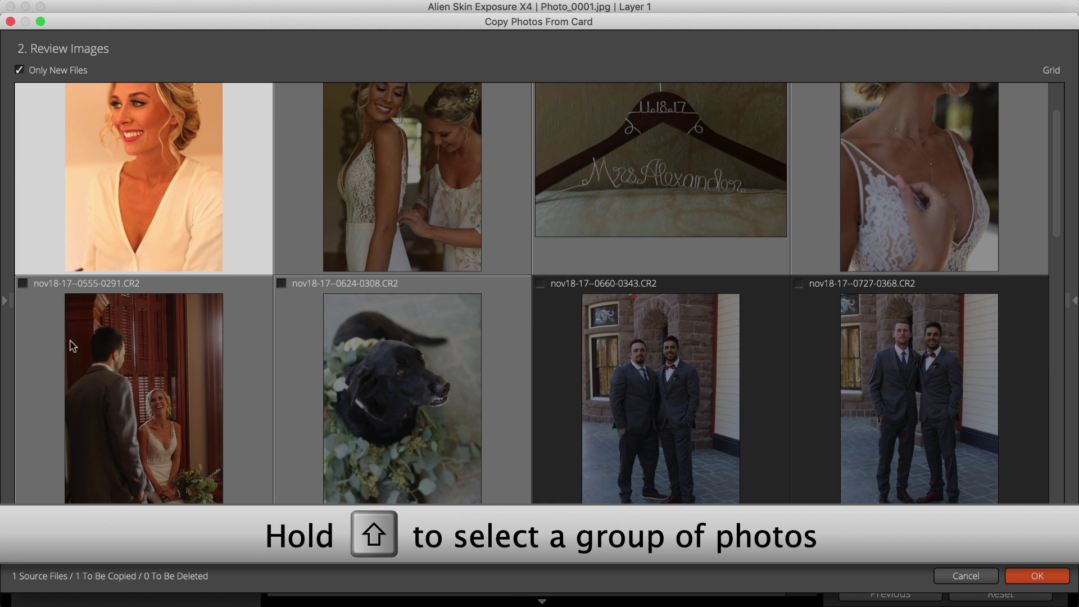
key("shift+Right")
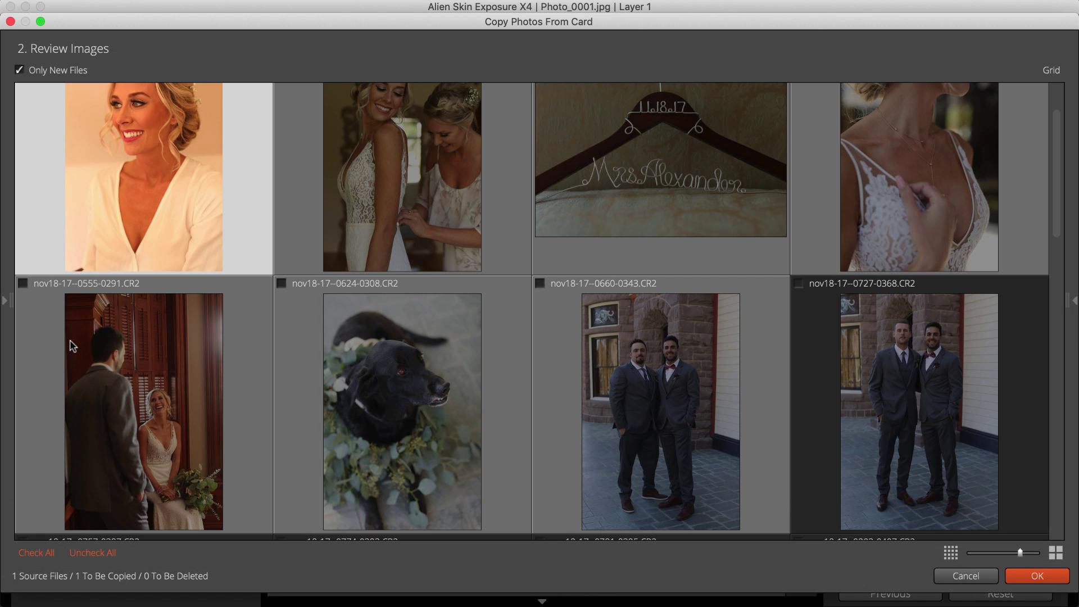
key("space")
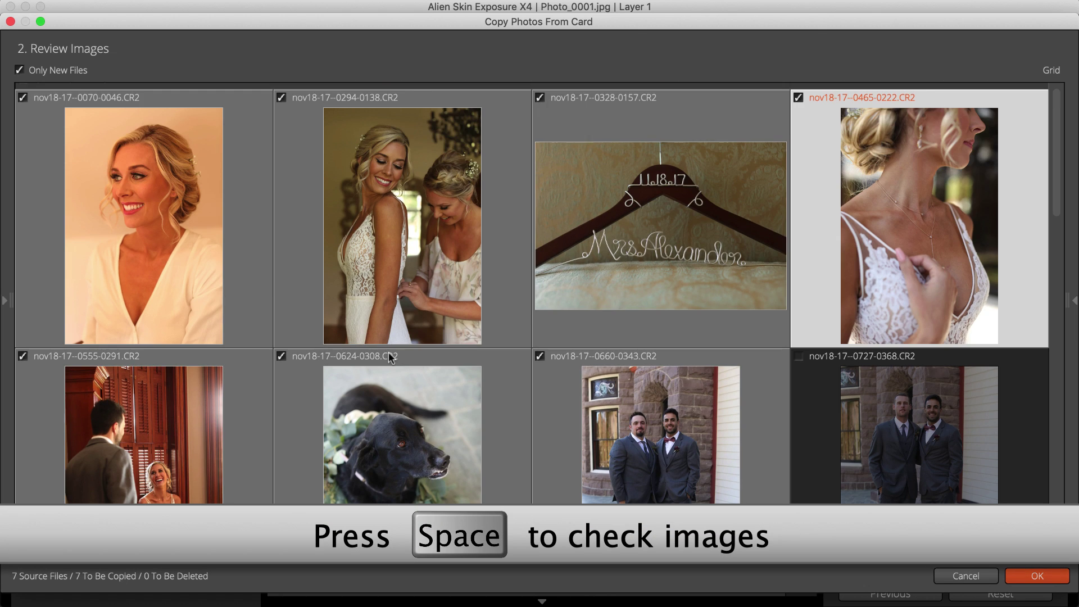
Step: Check more CARD 01 photos one at a time, finishing with nov18-17--1946-1002.CR2
key("Down")
key("Down")
key("Down")
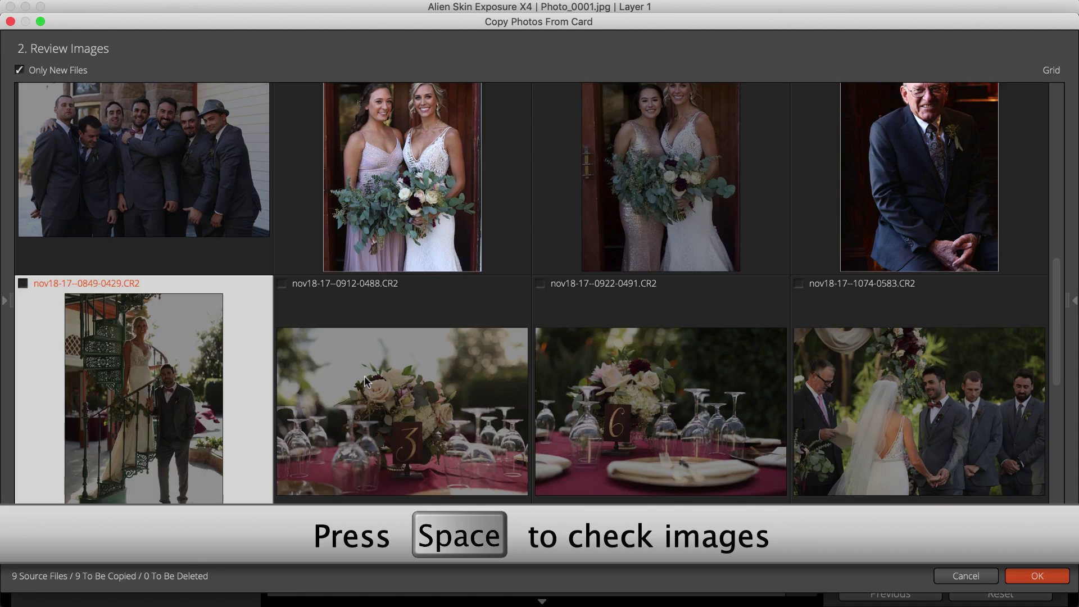
key("space")
key("space")
key("space")
key("space")
key("space")
key("space")
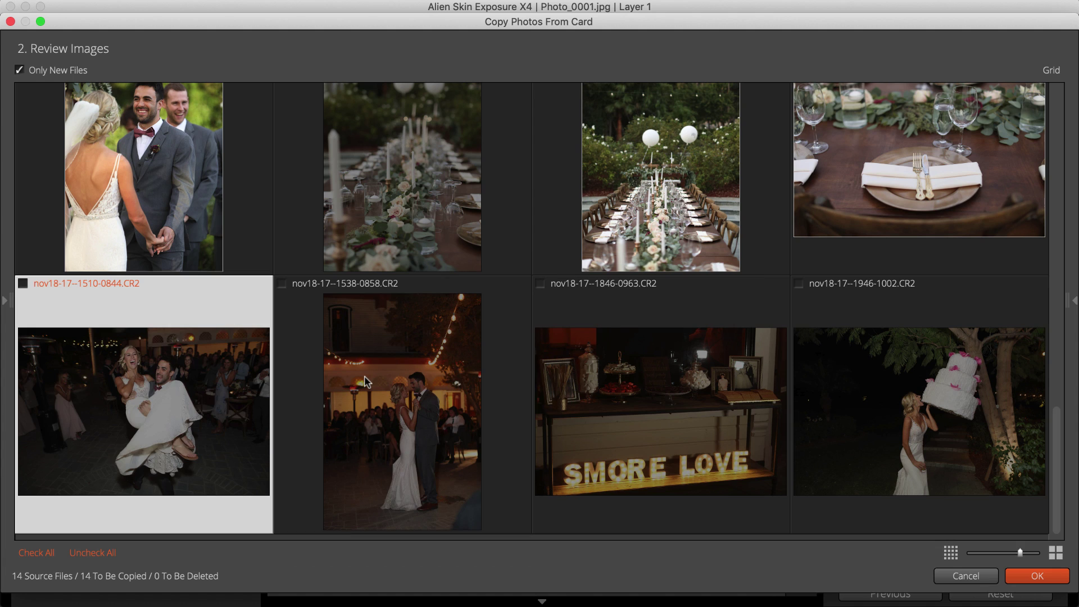
key("space")
key("space")
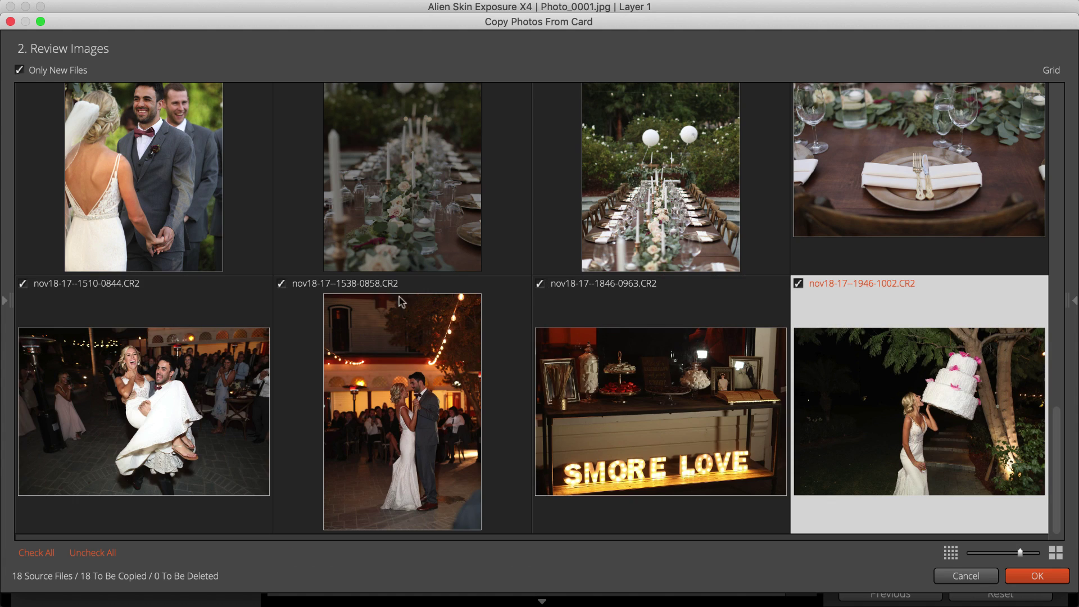
Step: Collapse the CARD 01 group and check the CARD 02 photos one after another, including nov18-17--2049-0003.RW2
scroll(399, 296, "up", 15)
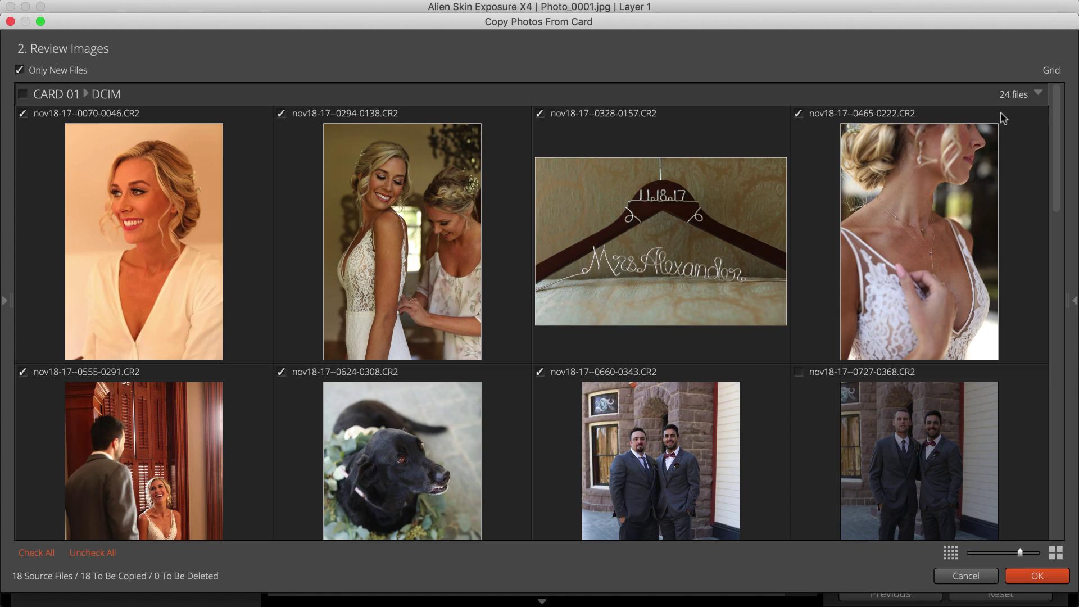
left_click(1039, 94)
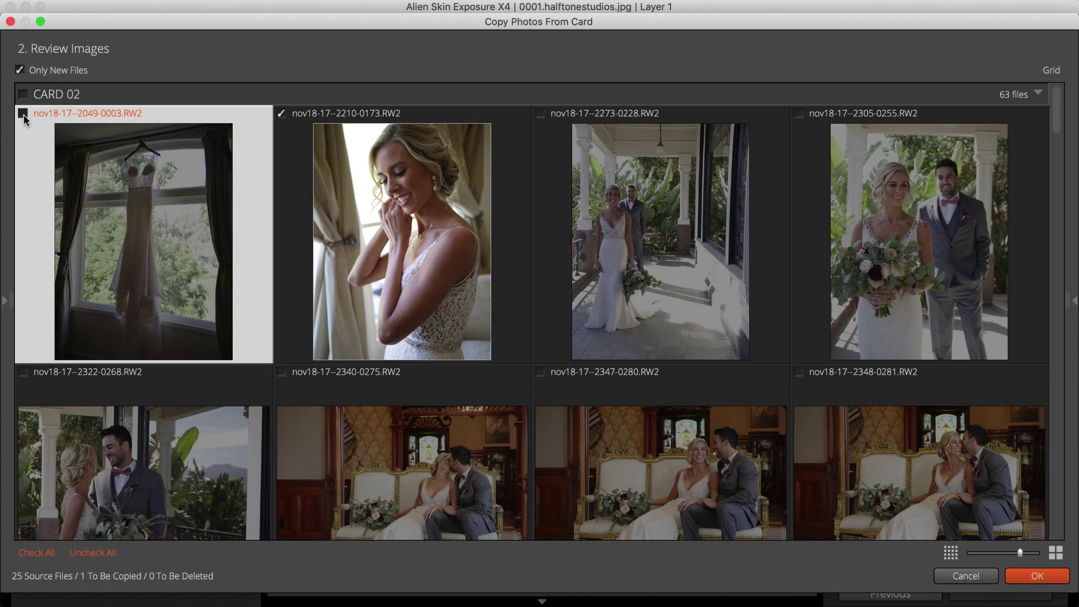
key("space")
key("space")
key("space")
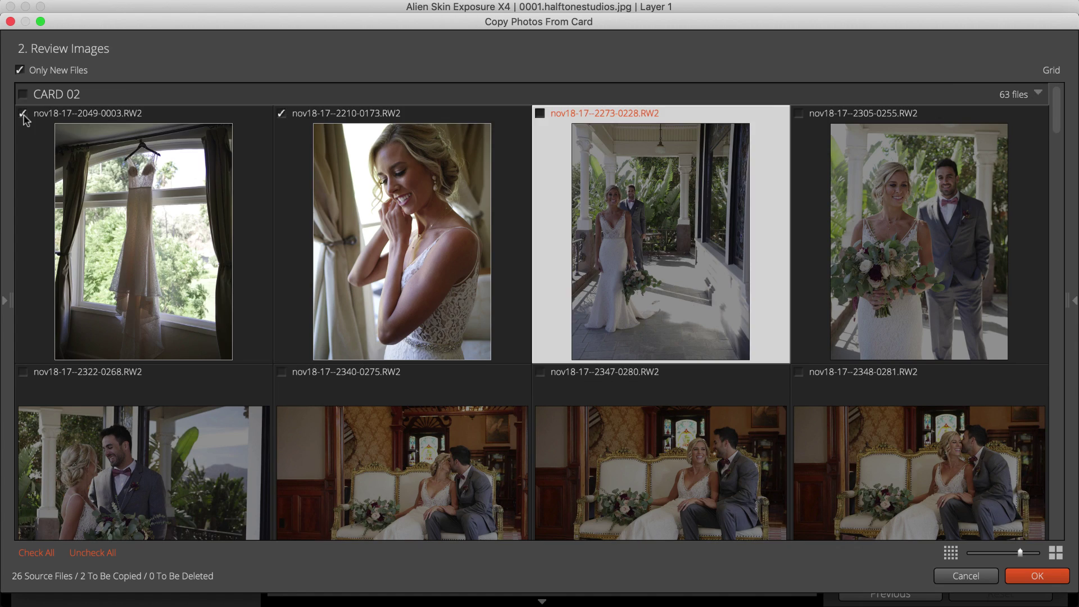
scroll(20, 234, "down", 3)
key("space")
key("space")
key("space")
key("space")
key("space")
key("space")
key("space")
key("space")
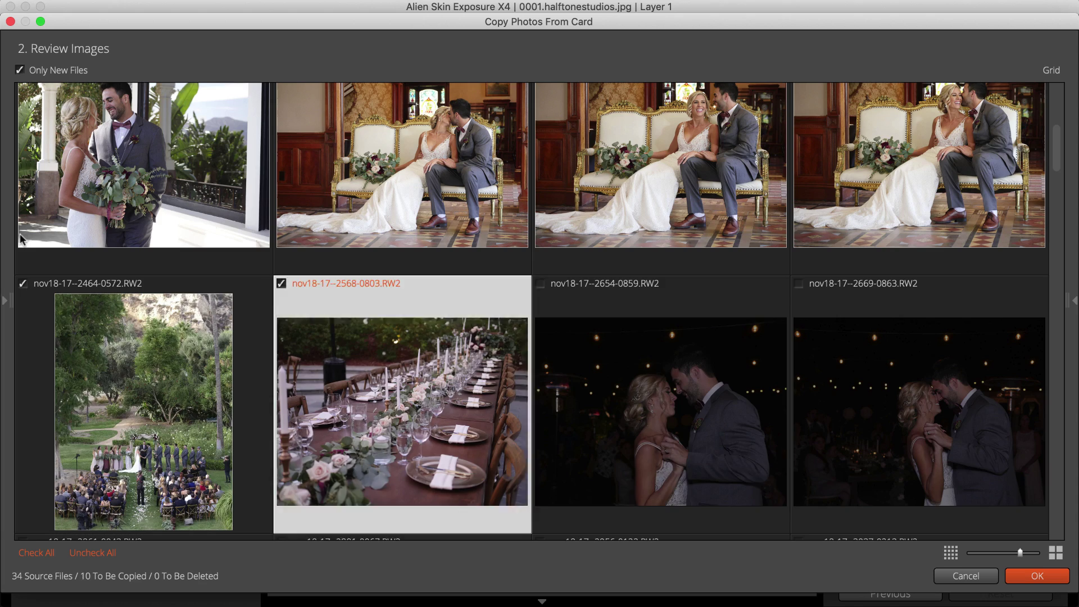
key("space")
key("space")
key("space")
key("space")
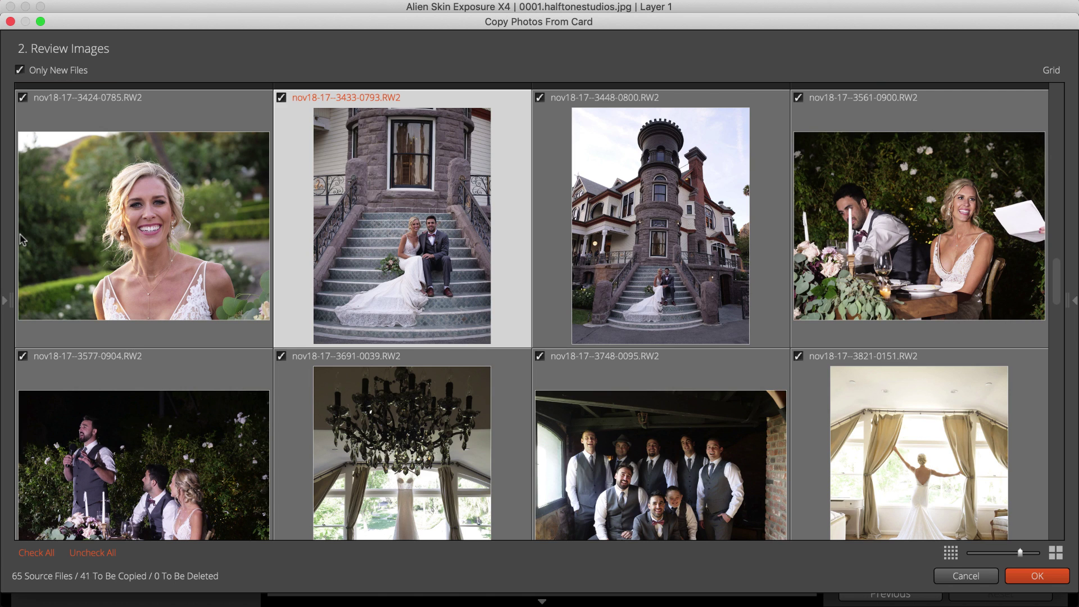
Step: Switch the review to single-image view and step through the CARD 02 photos around nov18-17--3433-0793.RW2
mouse_move(20, 239)
left_click(1054, 73)
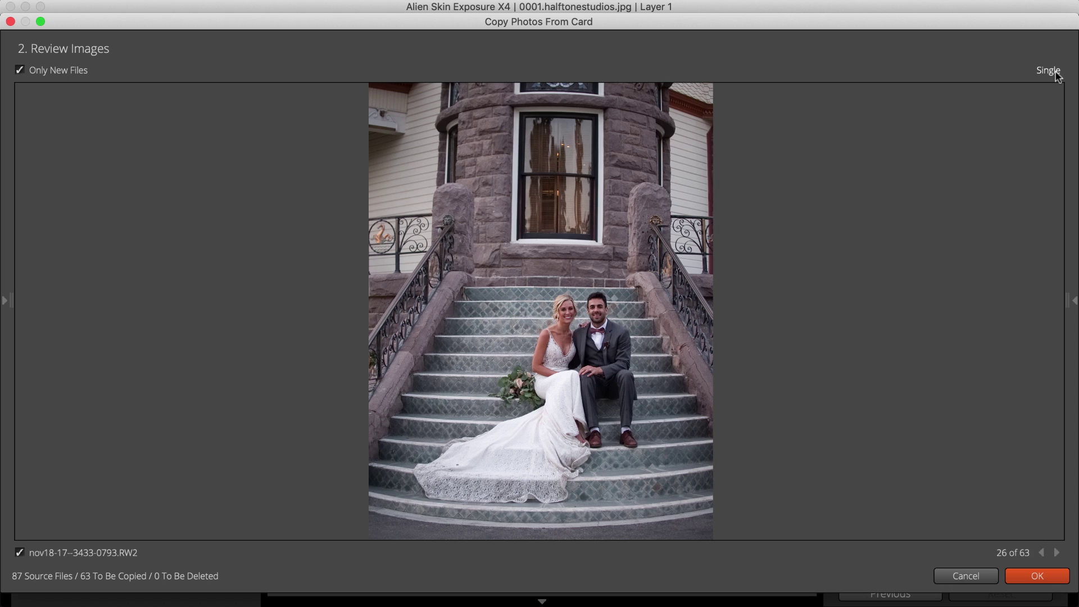
key("Right")
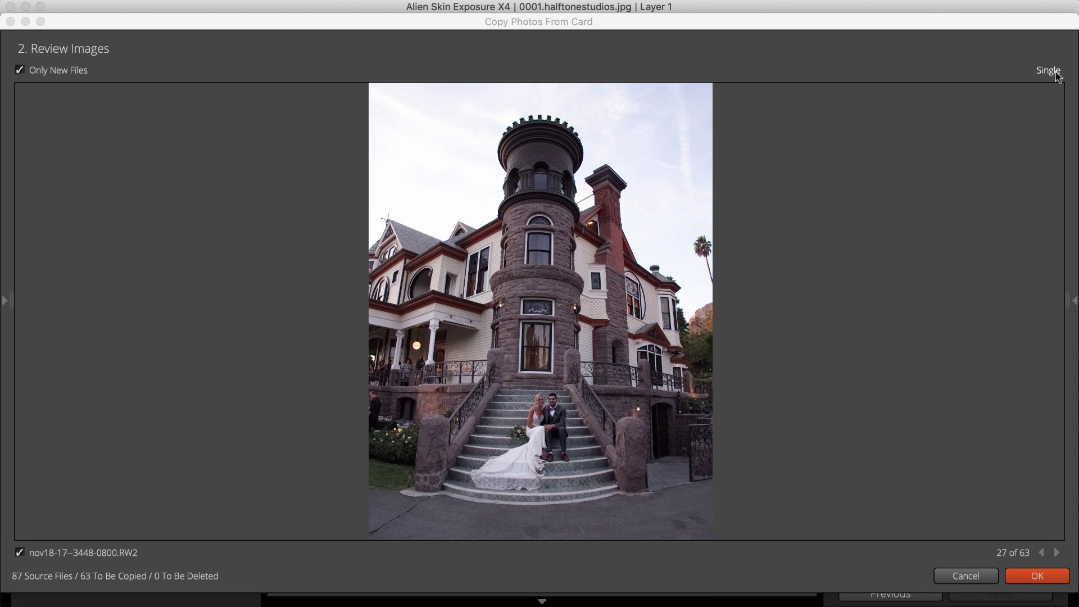
left_click(922, 262)
key("Right")
key("Right")
key("Right")
key("Right")
key("Right")
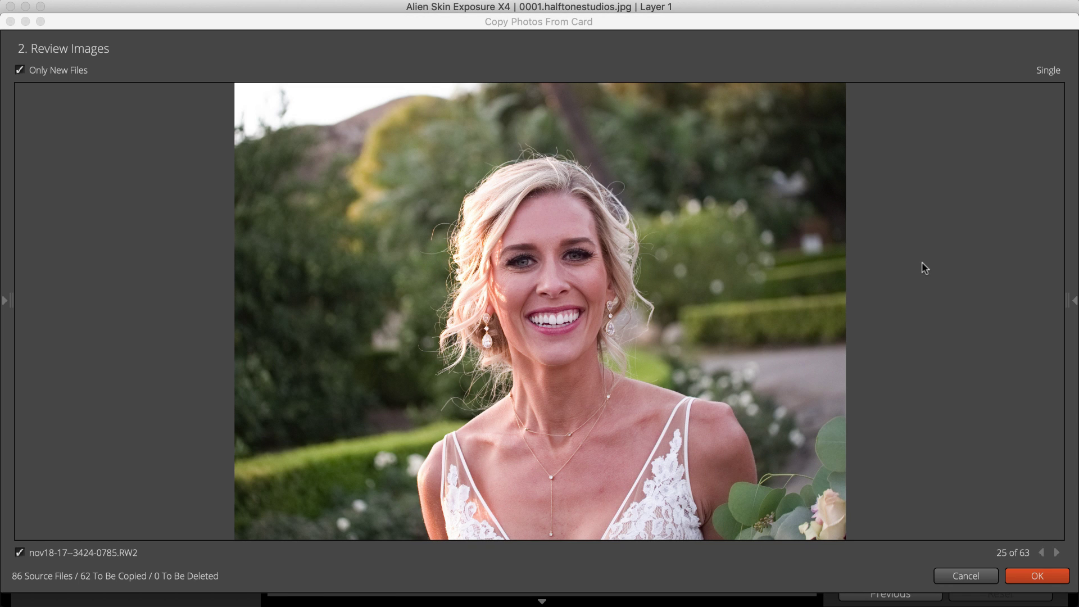
Step: Inspect the portrait nov18-17--3424-0785.RW2 up close around the face, and return to the grid view
left_click(699, 344)
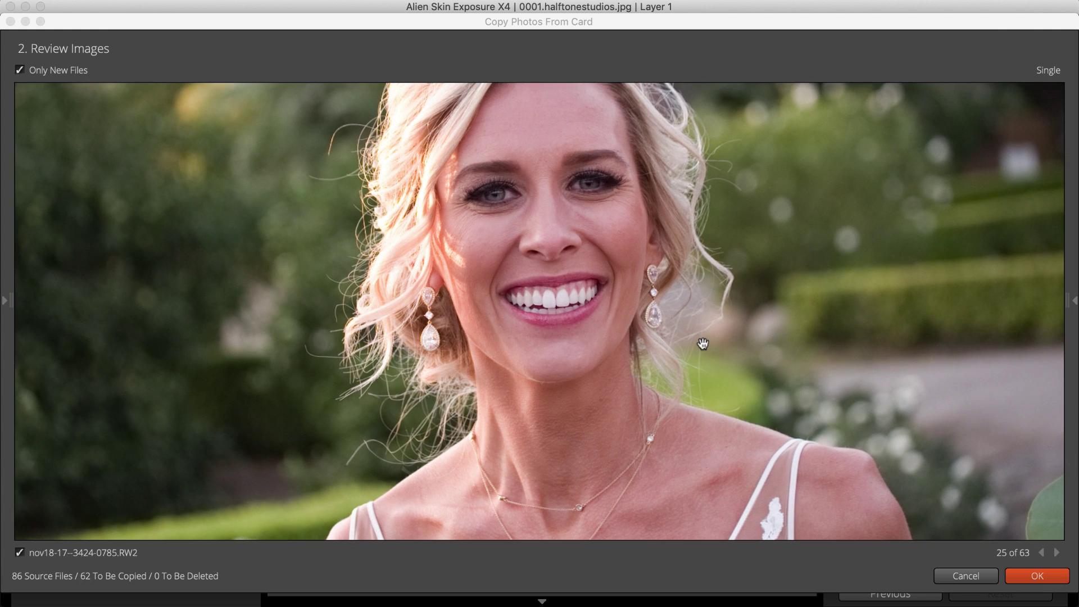
left_click_drag(703, 345, 770, 374)
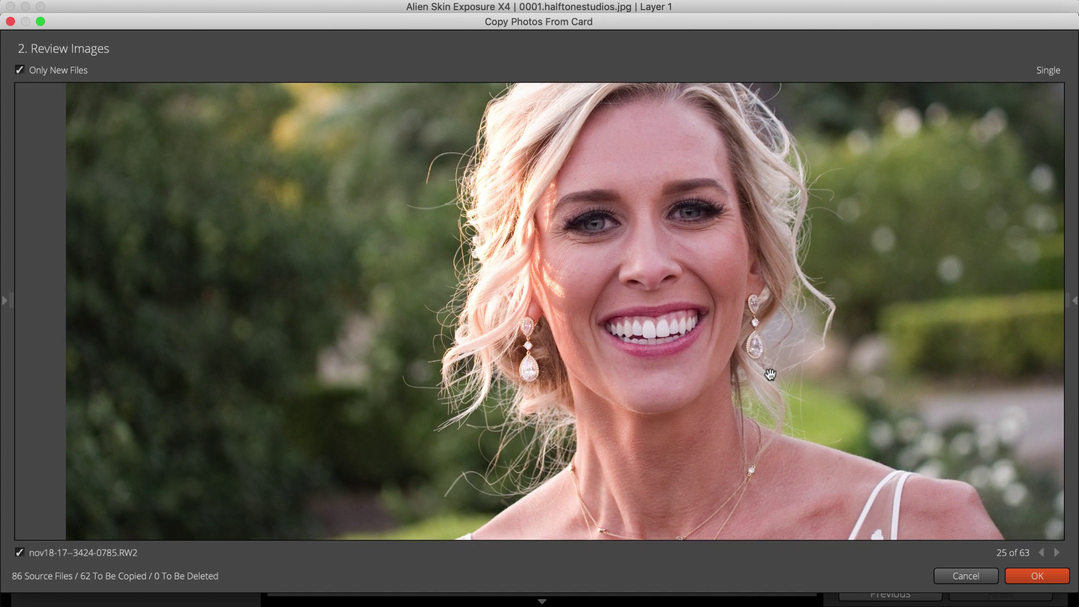
left_click(1045, 72)
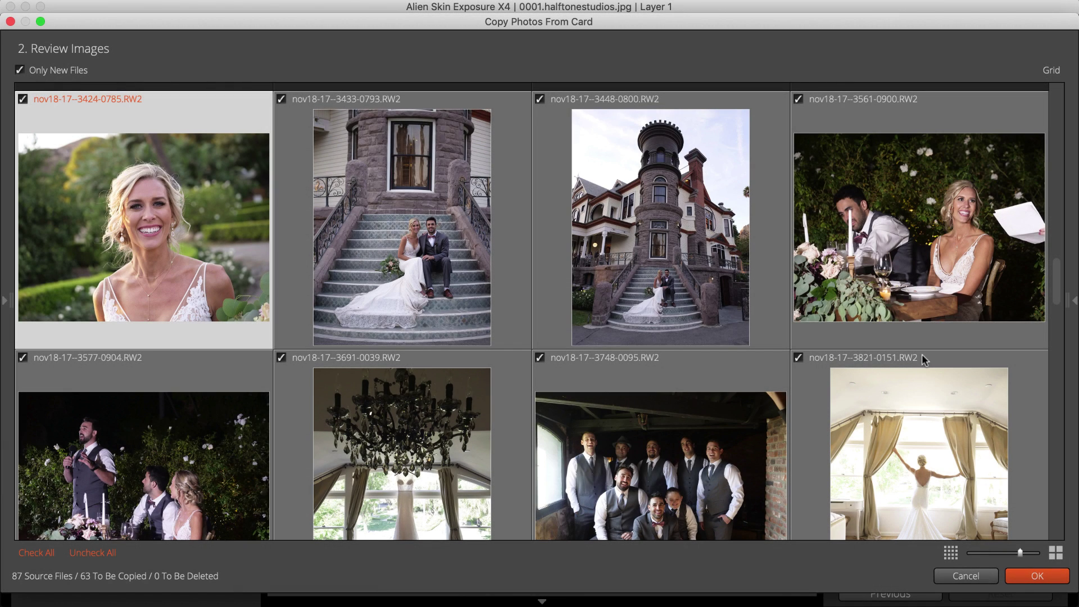
Step: Show the destination options again and choose Pictures as the standard location
left_click(1074, 304)
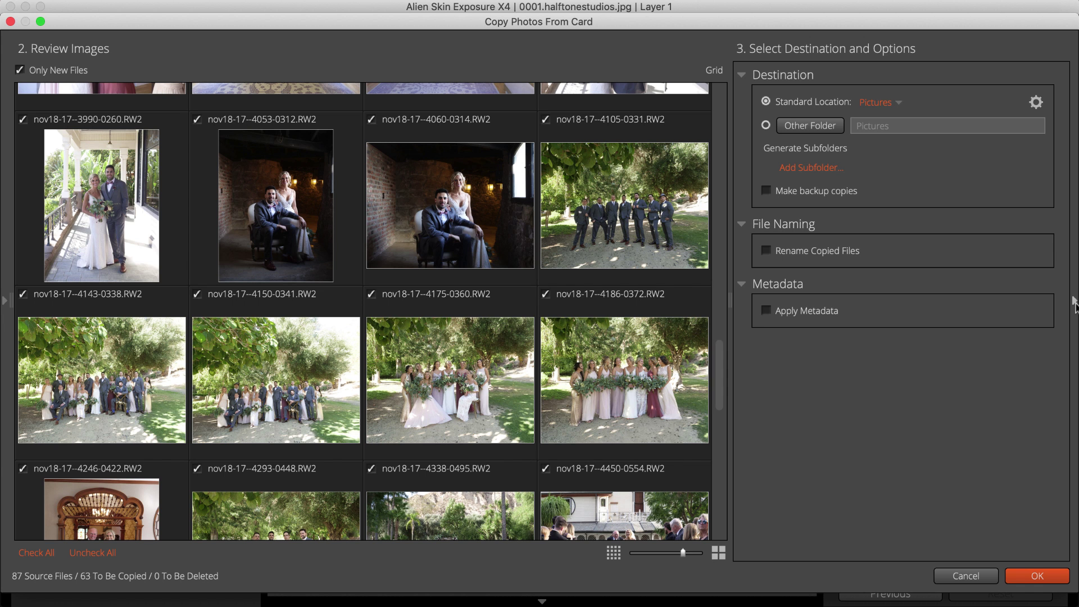
left_click(899, 103)
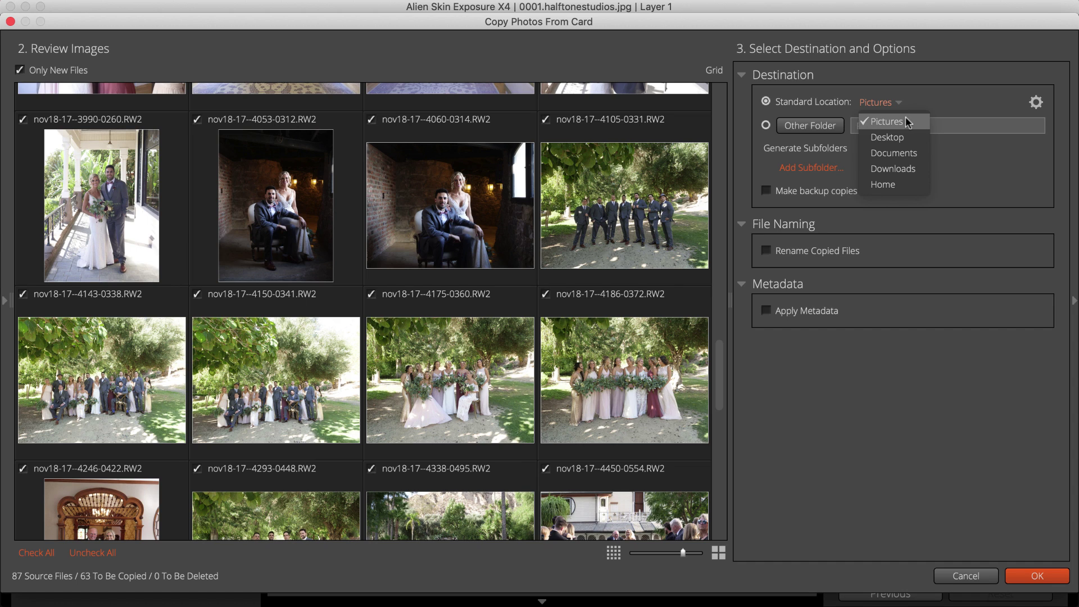
left_click(904, 115)
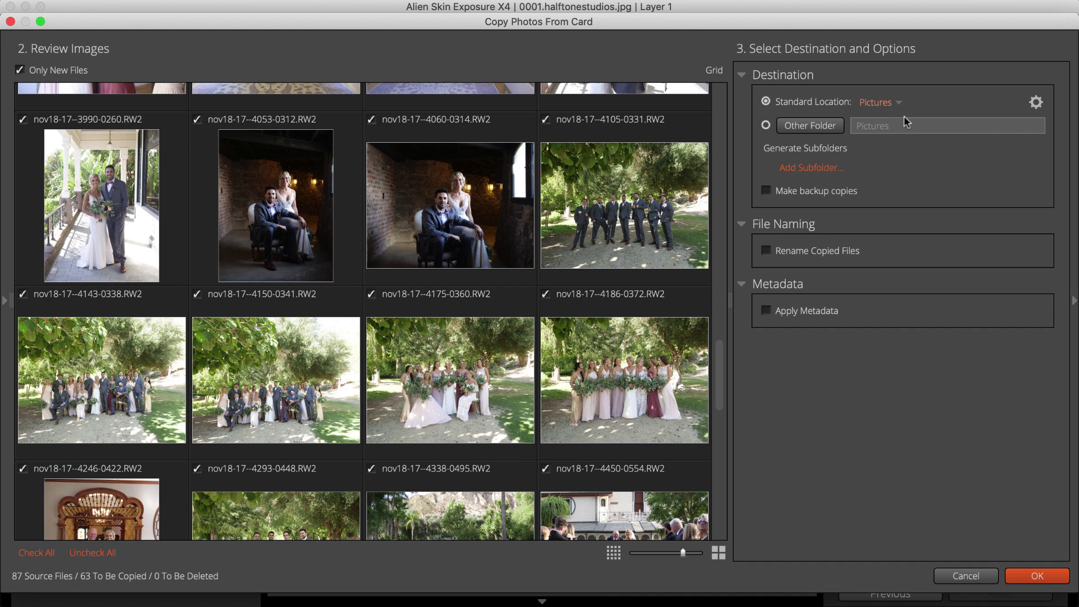
Step: Add a generated subfolder named by a Custom Text element set to Ask, so its text is prompted for when run
left_click(831, 167)
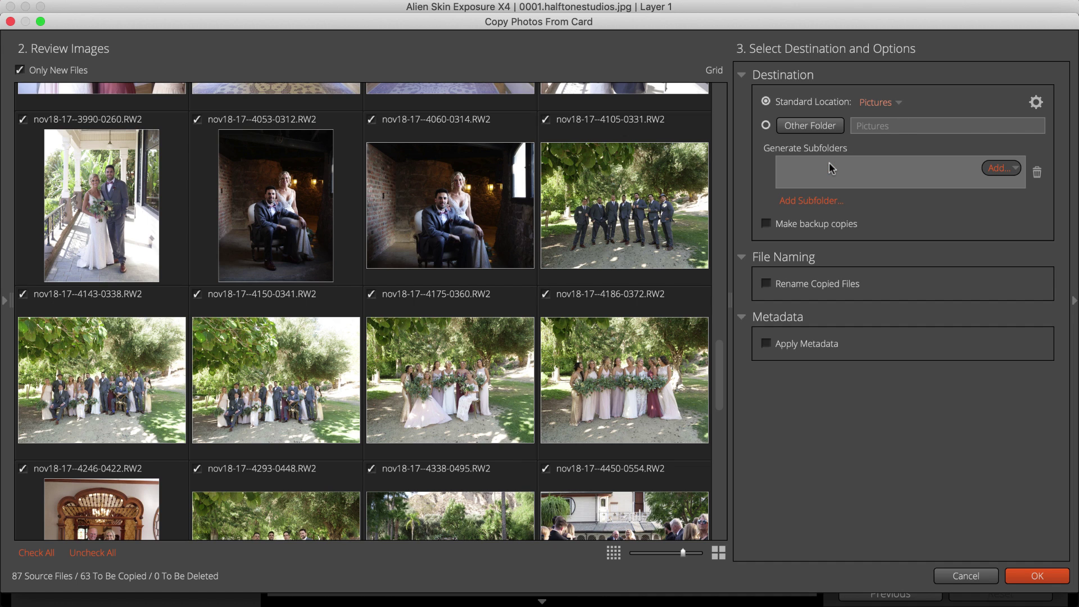
left_click(994, 167)
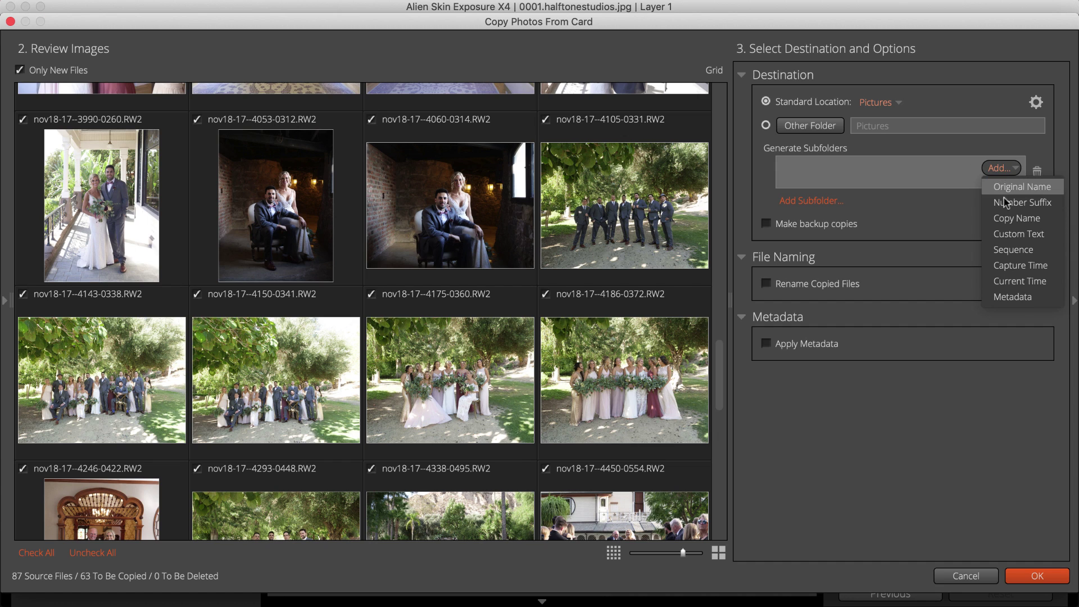
left_click(1011, 232)
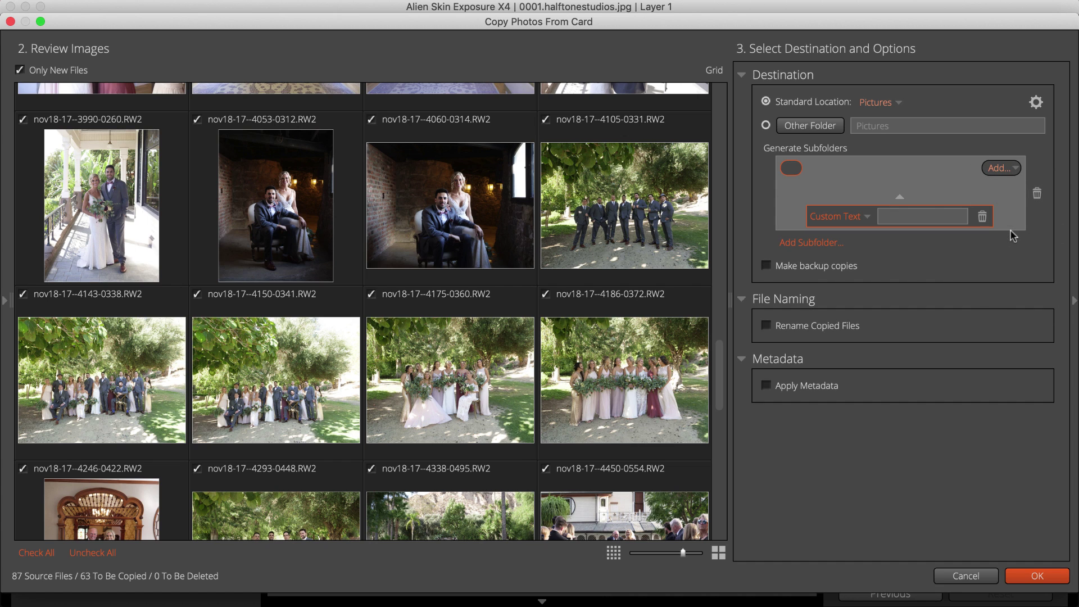
left_click(867, 216)
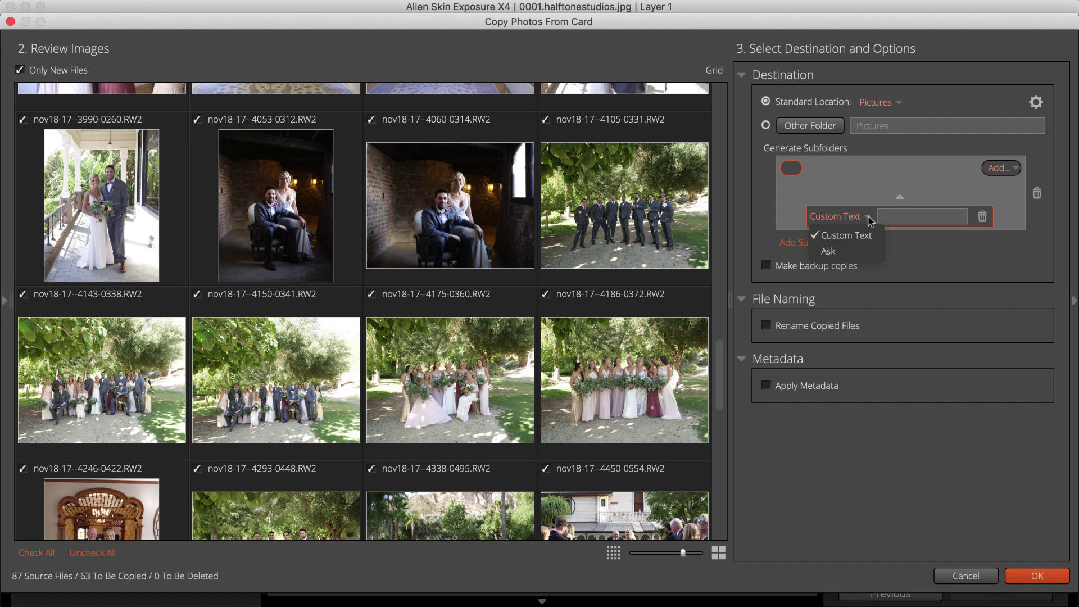
left_click(860, 249)
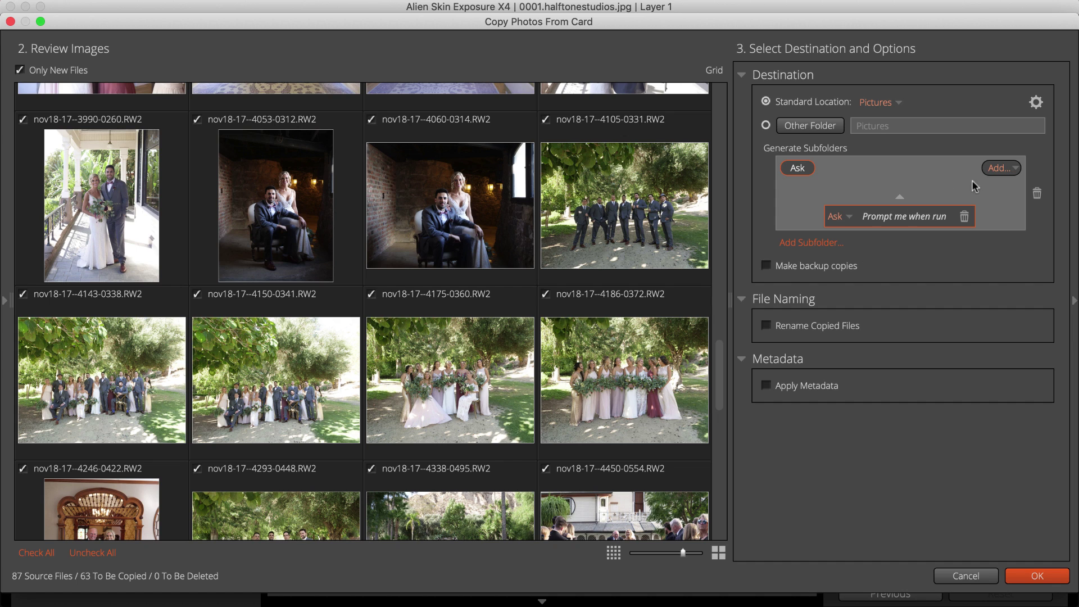
Step: Add a hyphen and the capture date (yyyyMMdd) to the subfolder name, ordering the elements as date, hyphen, Ask
left_click(1000, 168)
left_click(1011, 234)
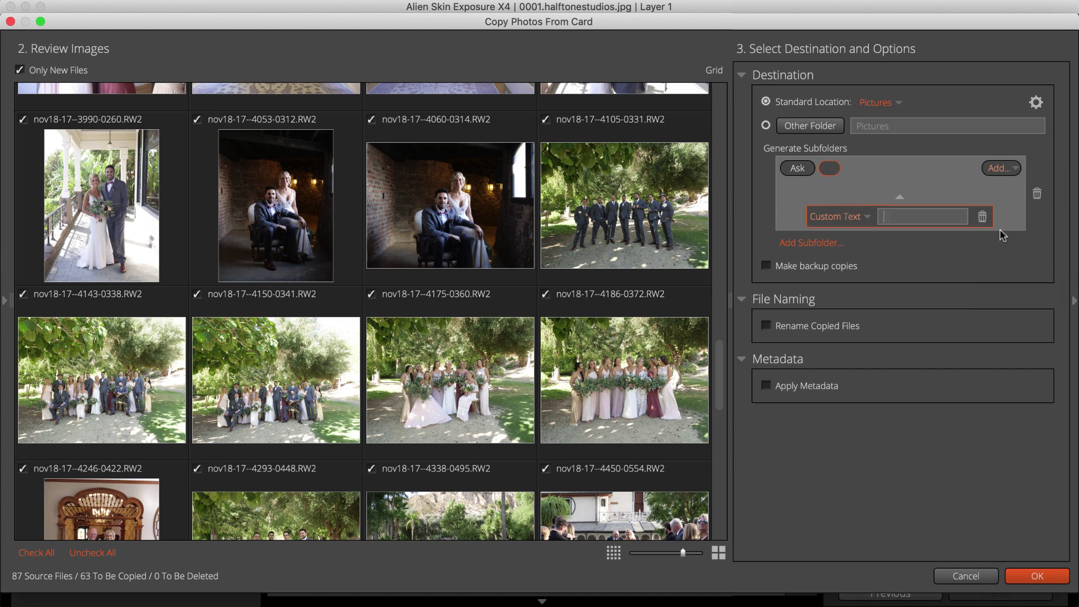
left_click(1000, 168)
left_click(1020, 263)
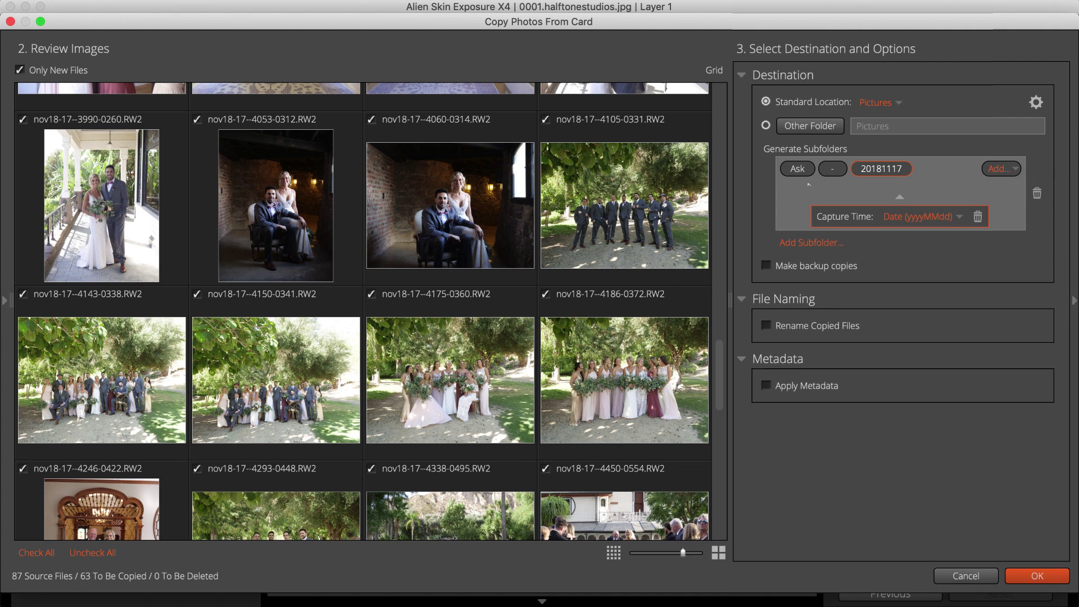
mouse_move(797, 169)
left_mouse_down()
mouse_move(906, 173)
mouse_move(787, 169)
left_mouse_up()
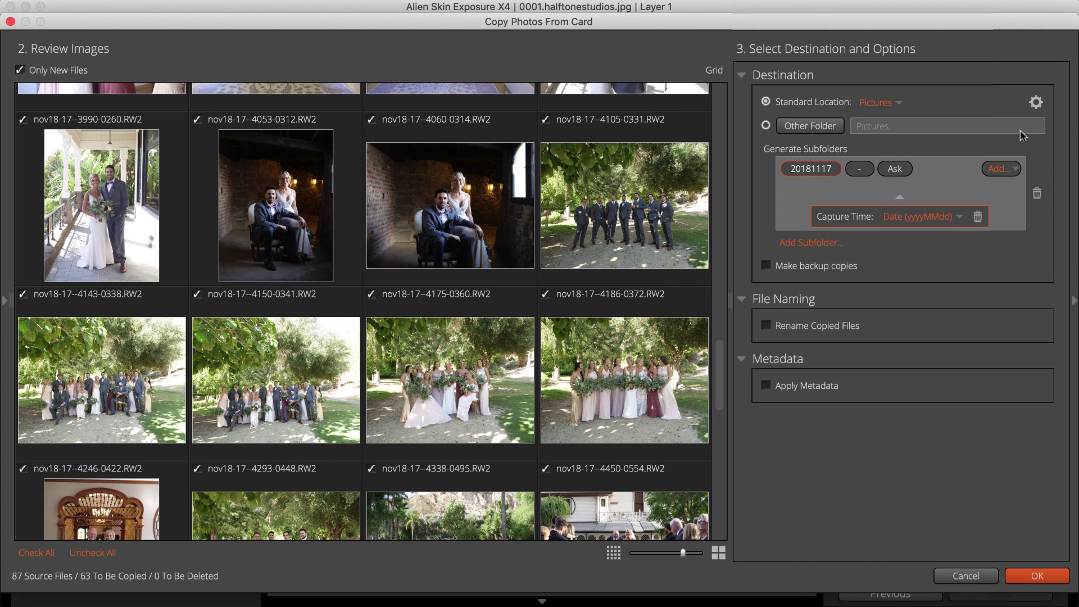
Step: Save the destination setup as preset "Capture Time and Client Name" with the description "Prompt When Run used for Client Info"
left_click(1036, 101)
left_click(990, 234)
type("Capture Time and Client Name")
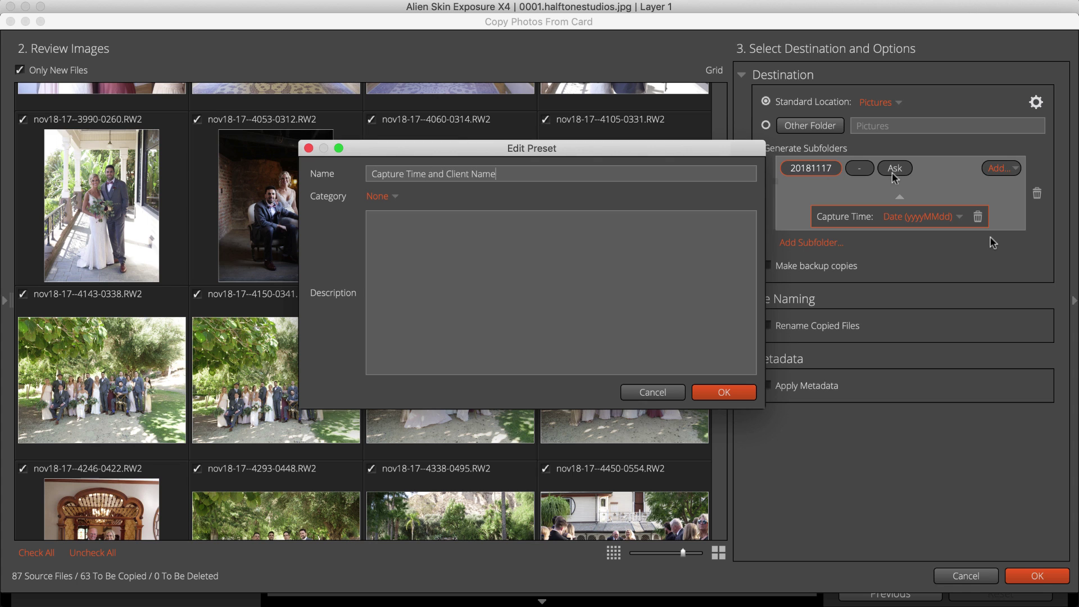
key("Tab")
type("Prompt When Run used for Client Info")
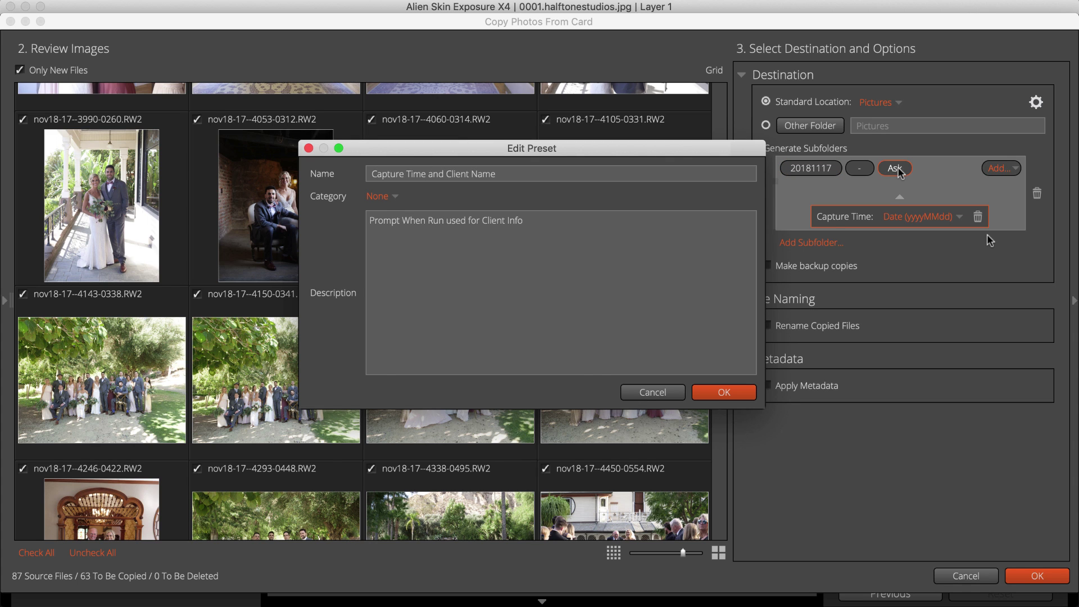
left_click(724, 395)
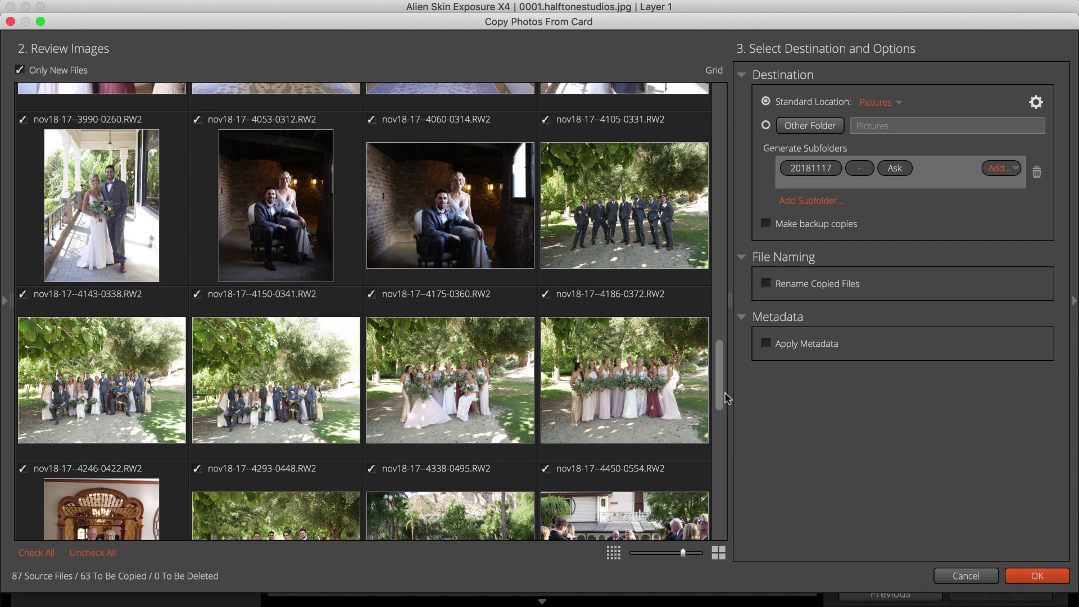
Step: Enable backup copies and store them in a new folder named Backup Copies on the My Passport for Mac drive
left_click(766, 223)
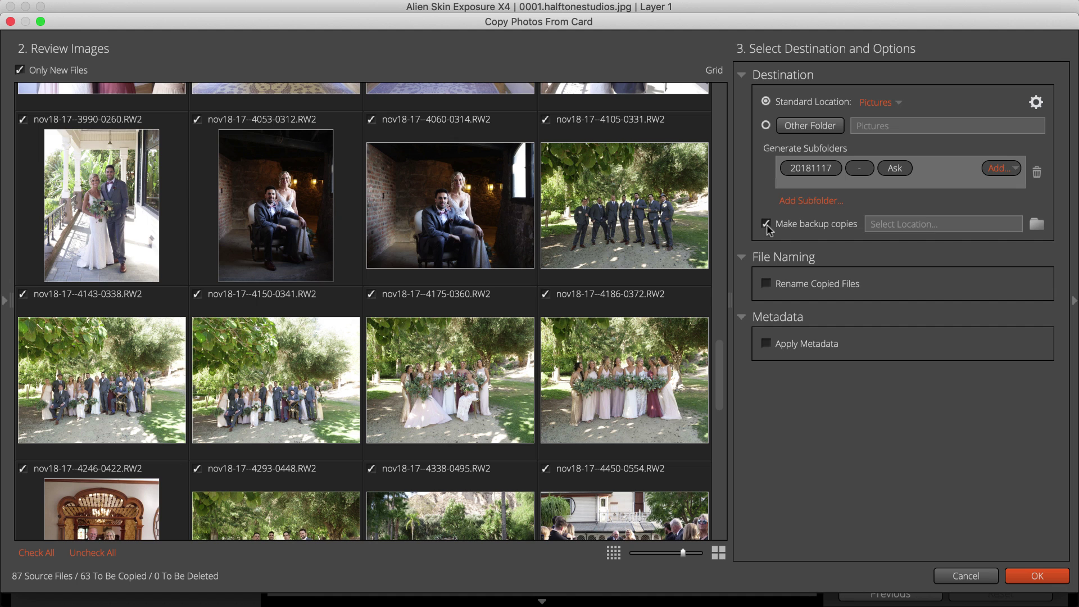
left_click(1035, 225)
scroll(127, 230, "down", 5)
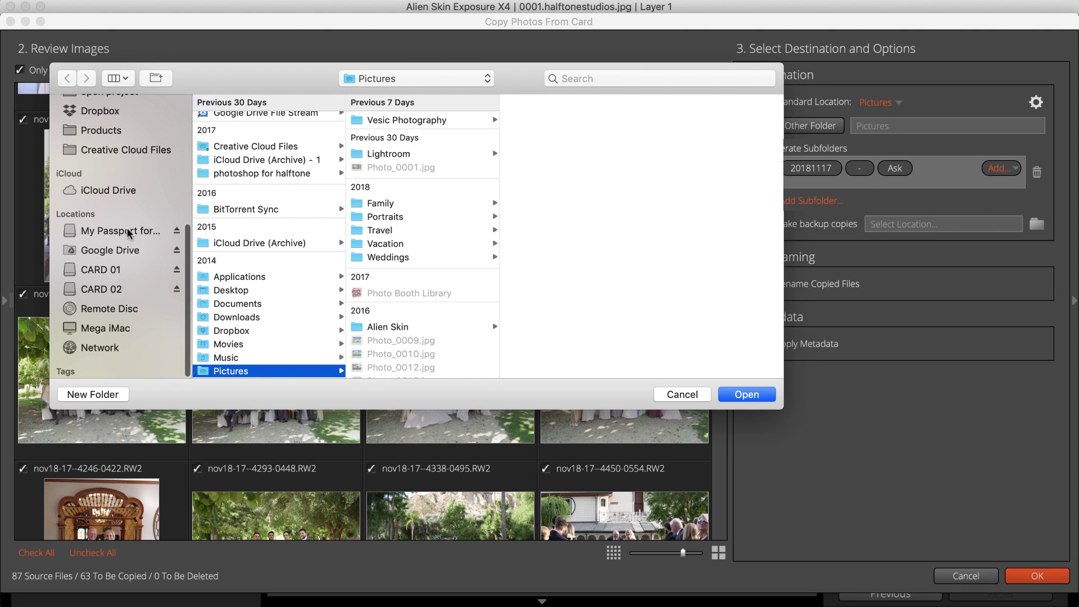
left_click(127, 229)
left_click(113, 395)
type("Backup")
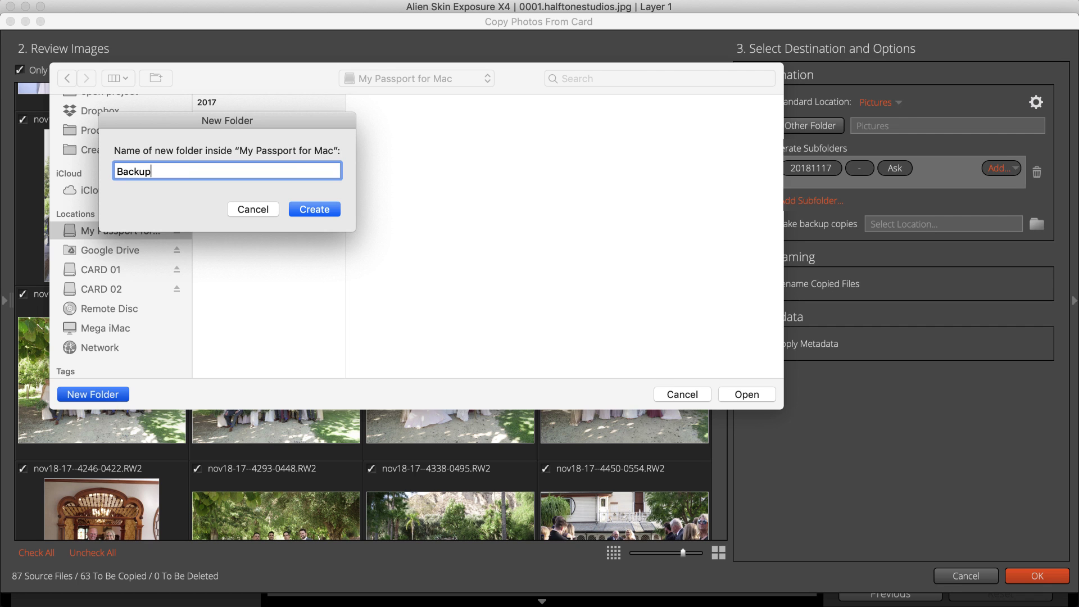
type(" Copies")
left_click(323, 212)
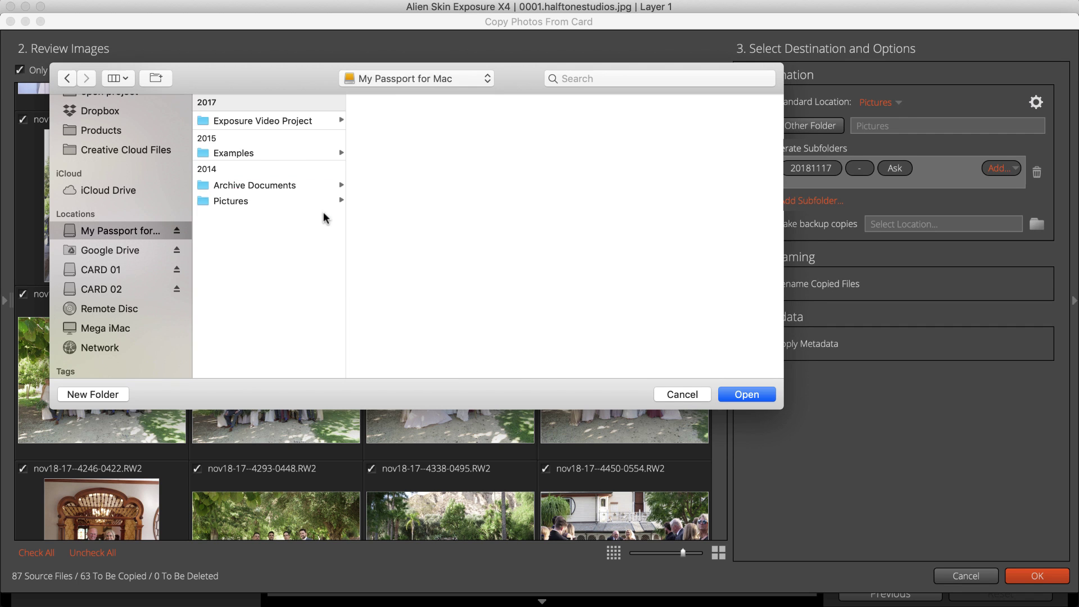
left_click(749, 394)
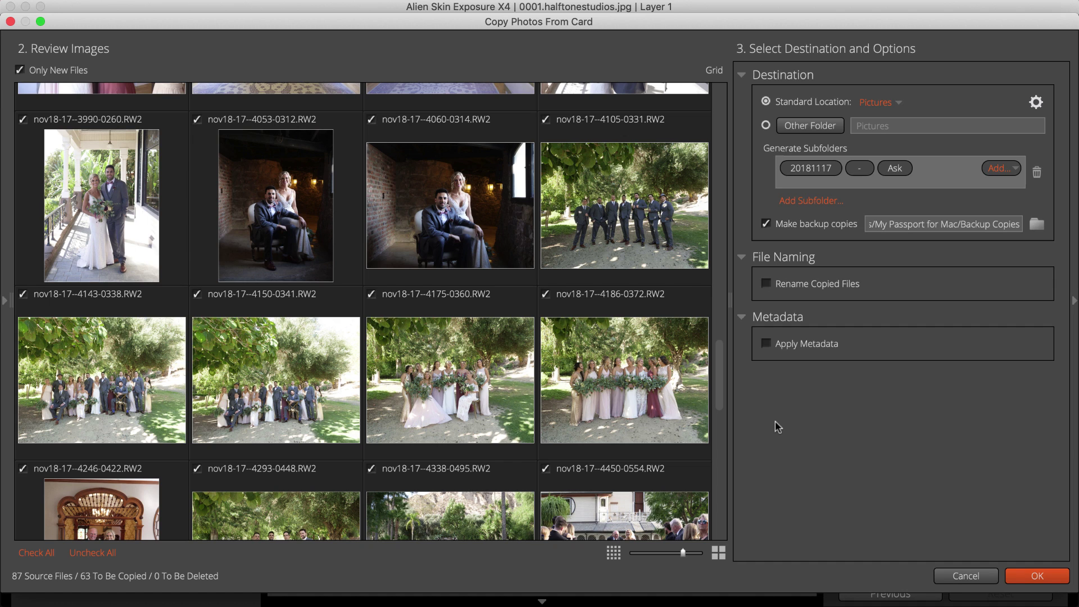
Step: Turn on renaming of copied files, examine the elements offered for the naming template, and turn renaming off again
left_click(766, 283)
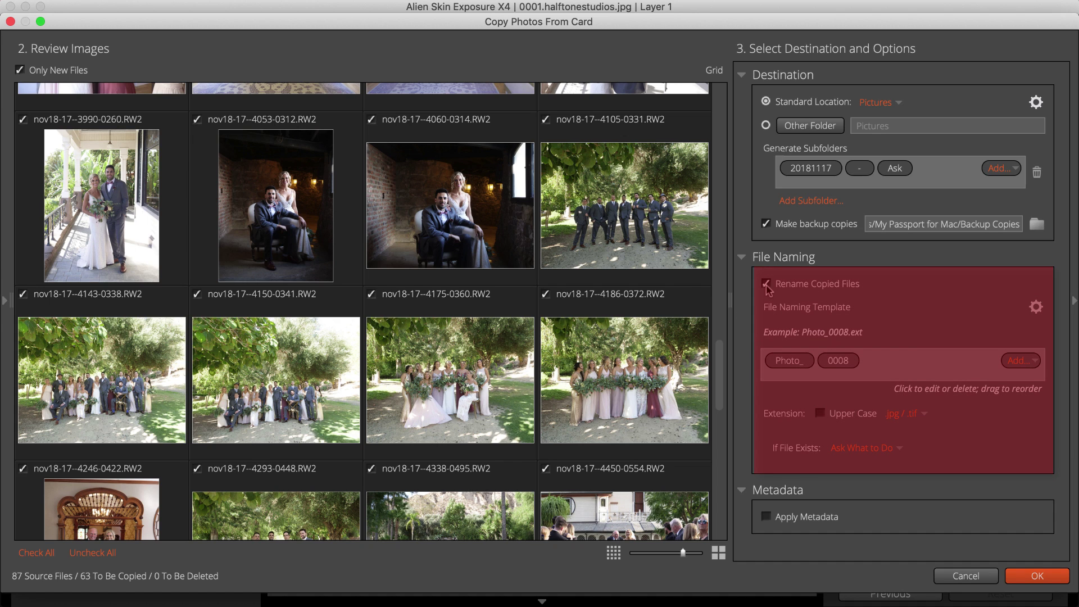
left_click(1030, 364)
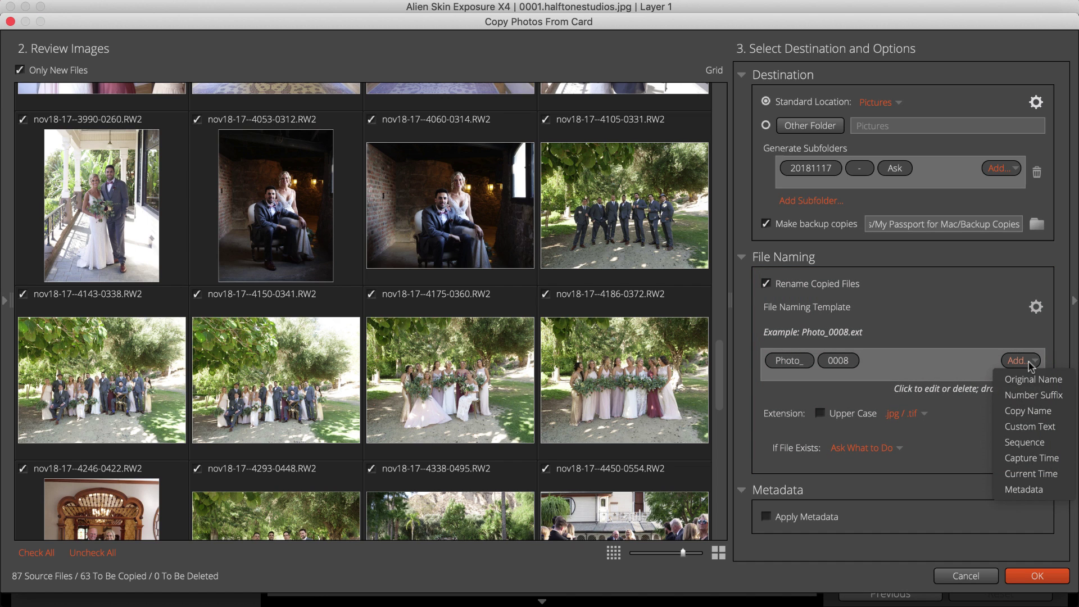
left_click(1030, 364)
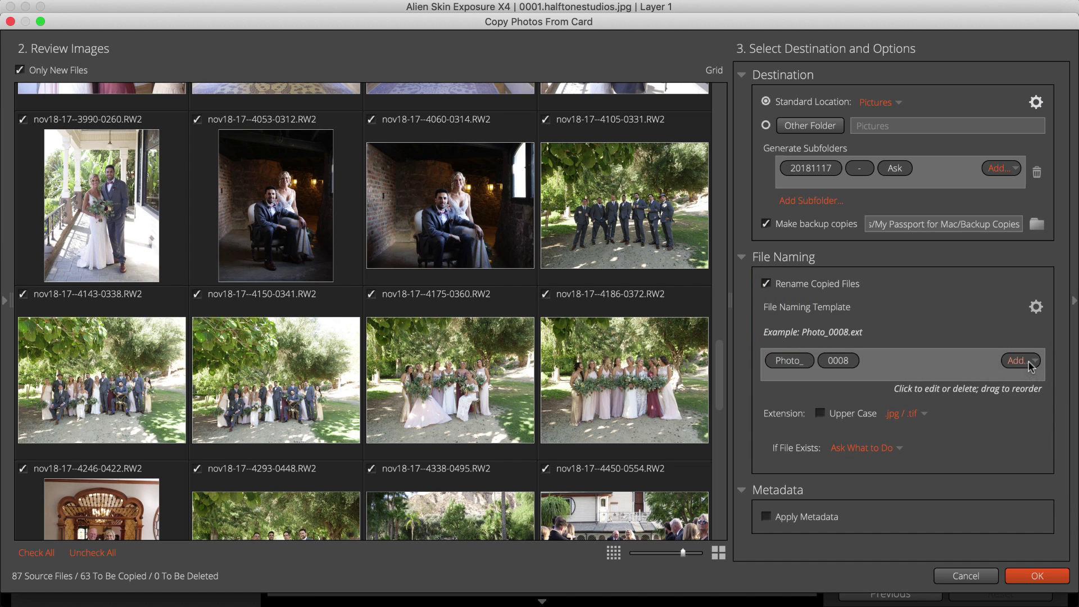
left_click(767, 283)
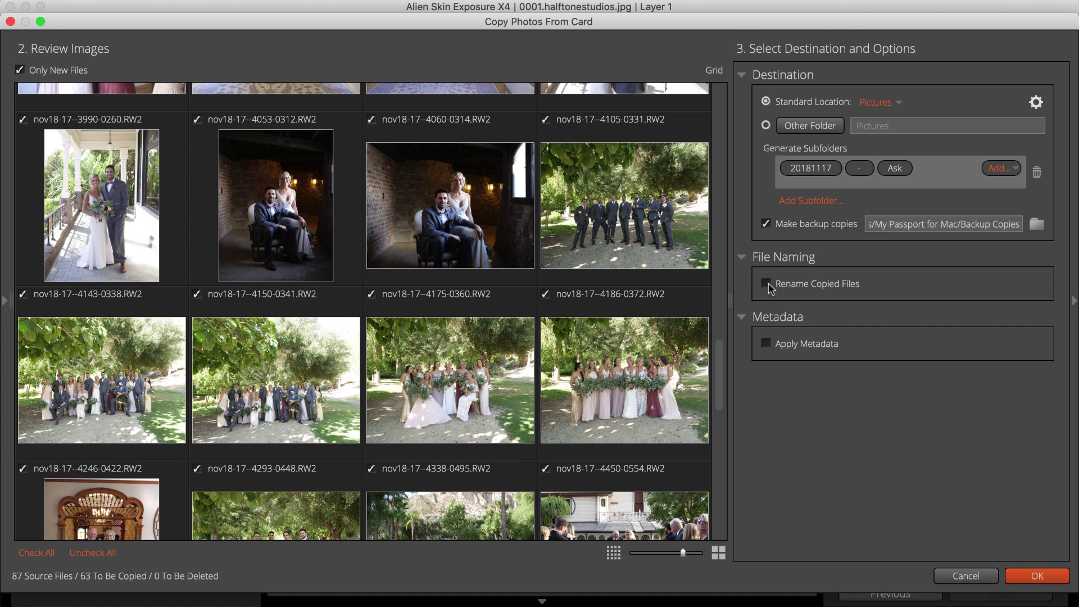
Step: Enable applying metadata and load the photographer's own saved preset for the copyright, name, email and address fields
left_click(767, 344)
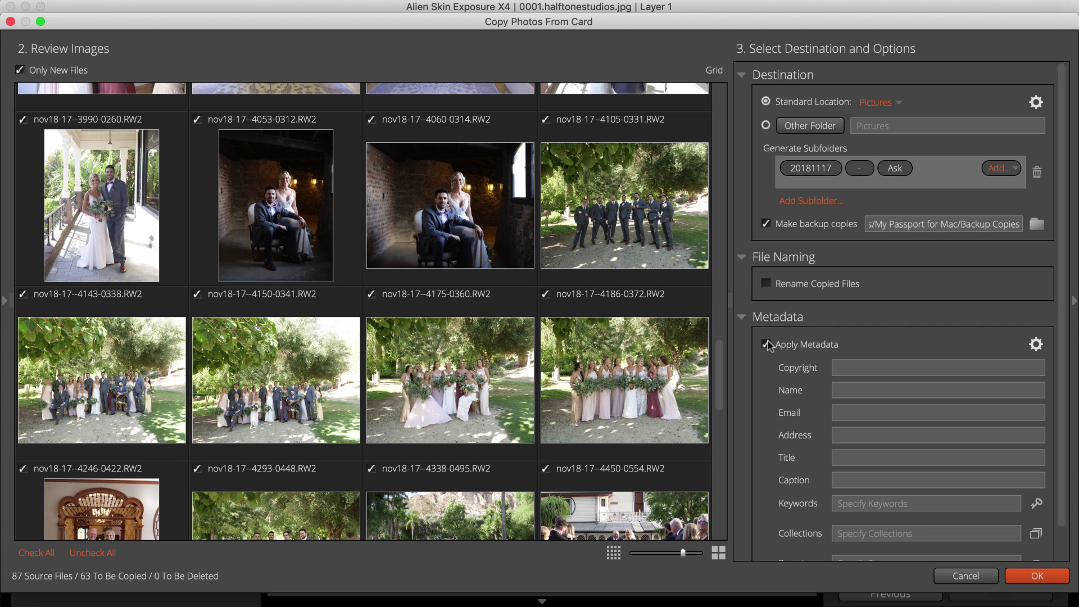
scroll(768, 345, "down", 2)
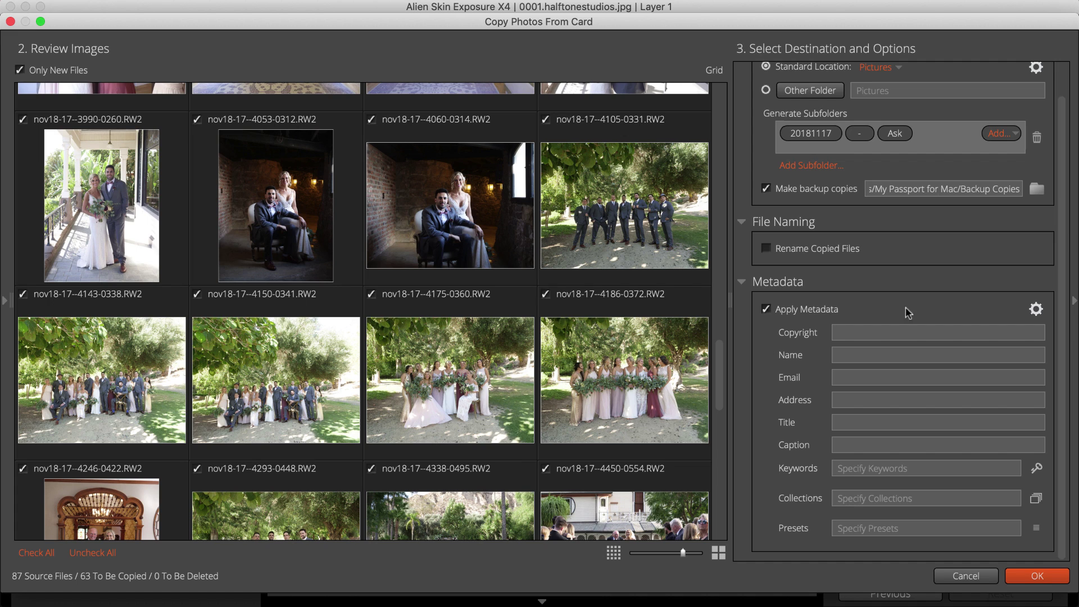
left_click(1036, 309)
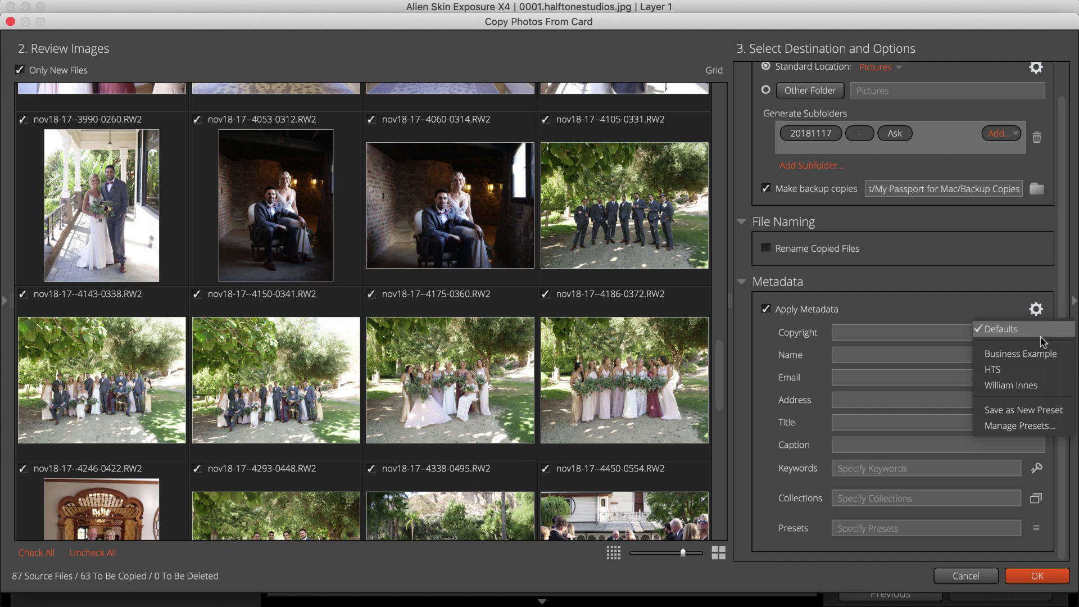
left_click(1032, 385)
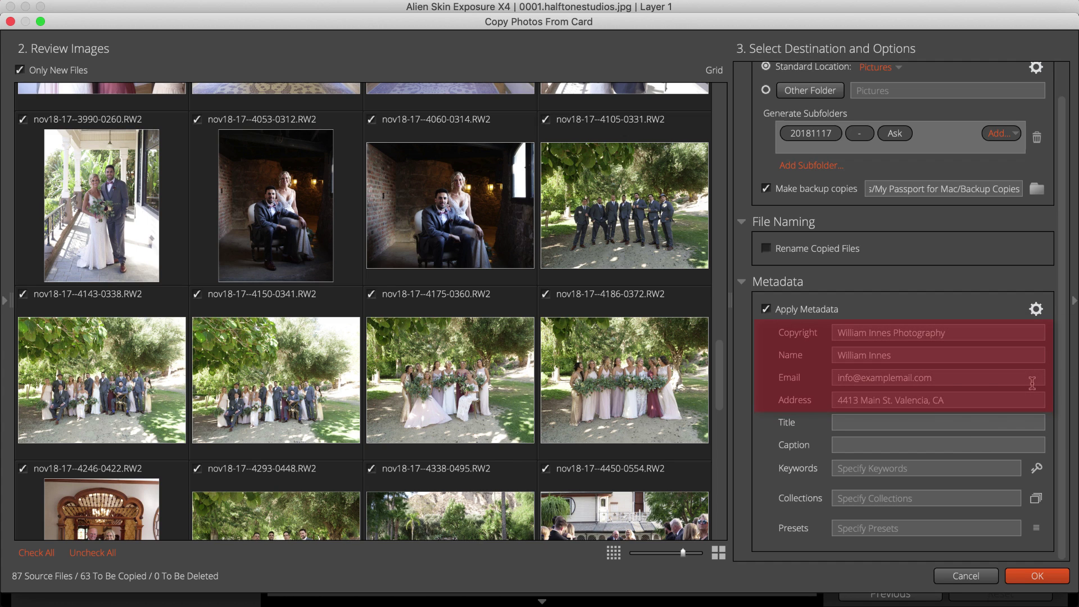
Step: Caption the photos with the clients' names followed by "November Wedding", and add the keywords Wedding and California Wedding
left_click(970, 439)
type("A&M Smith November Wedding")
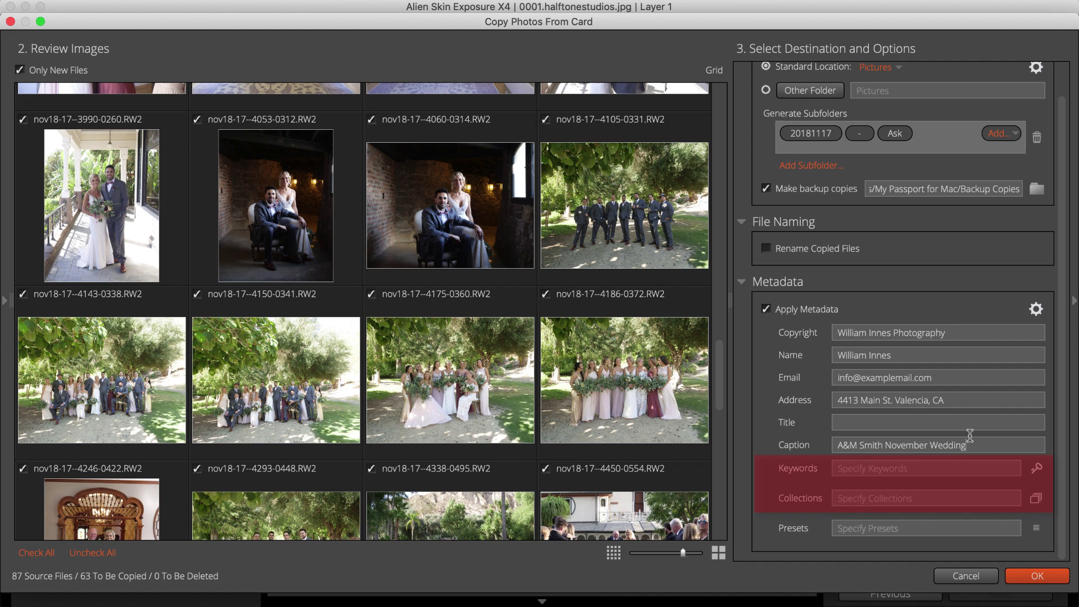
left_click(957, 464)
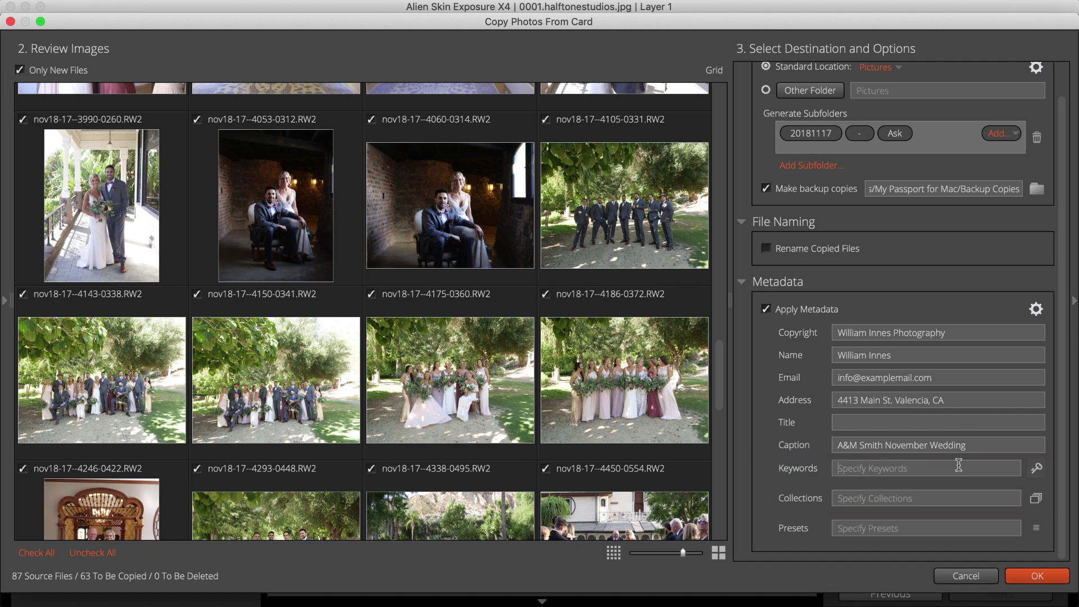
type("wedding")
key("Return")
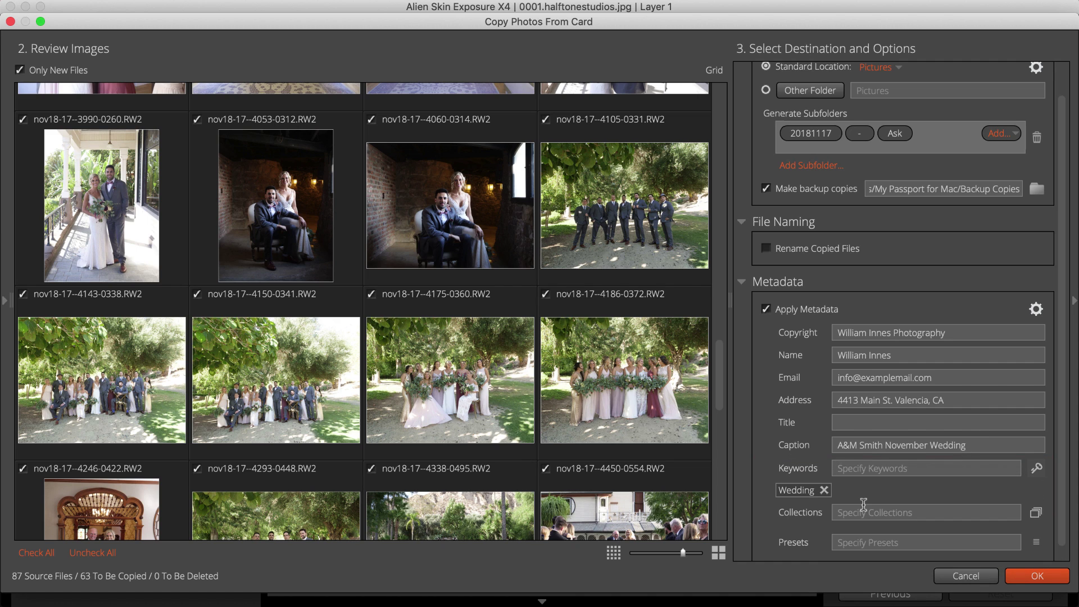
type("California Wedding")
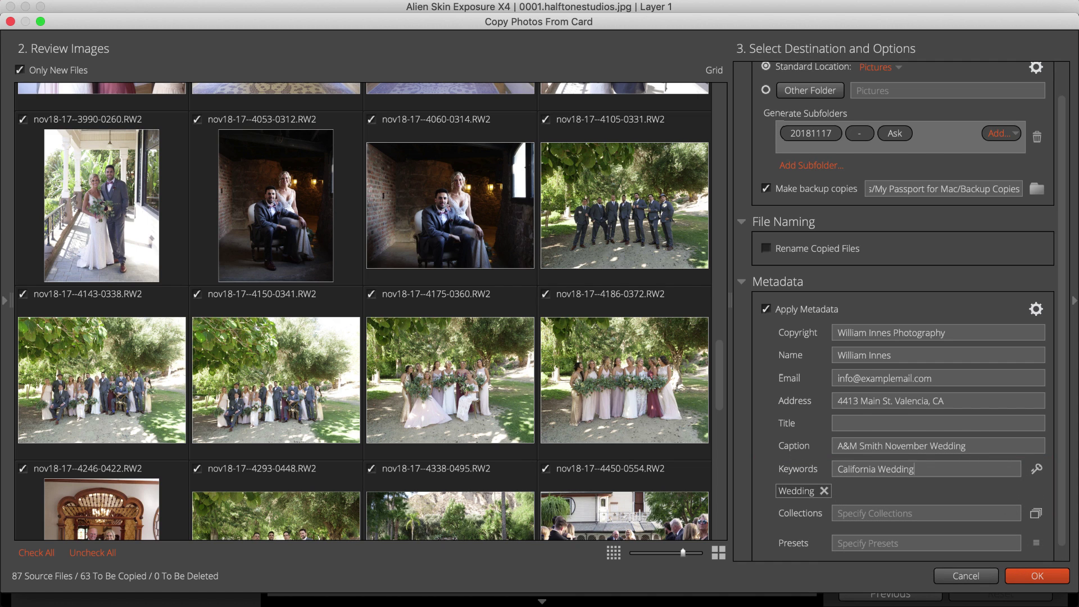
key("Return")
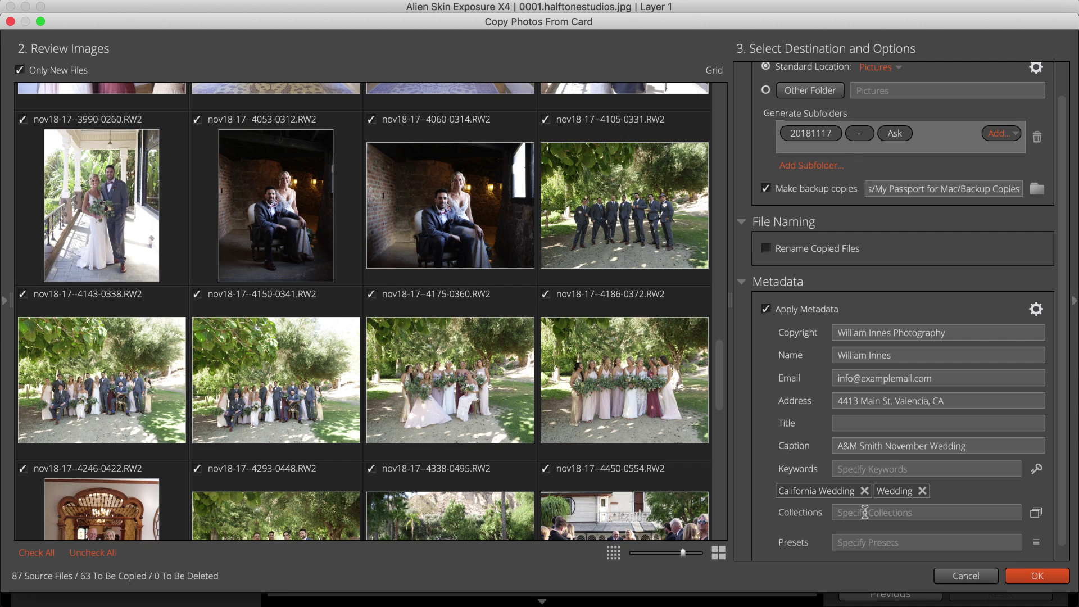
Step: Assign the copied photos to the collections Weddings and November Weddings
left_click(864, 512)
left_click(862, 525)
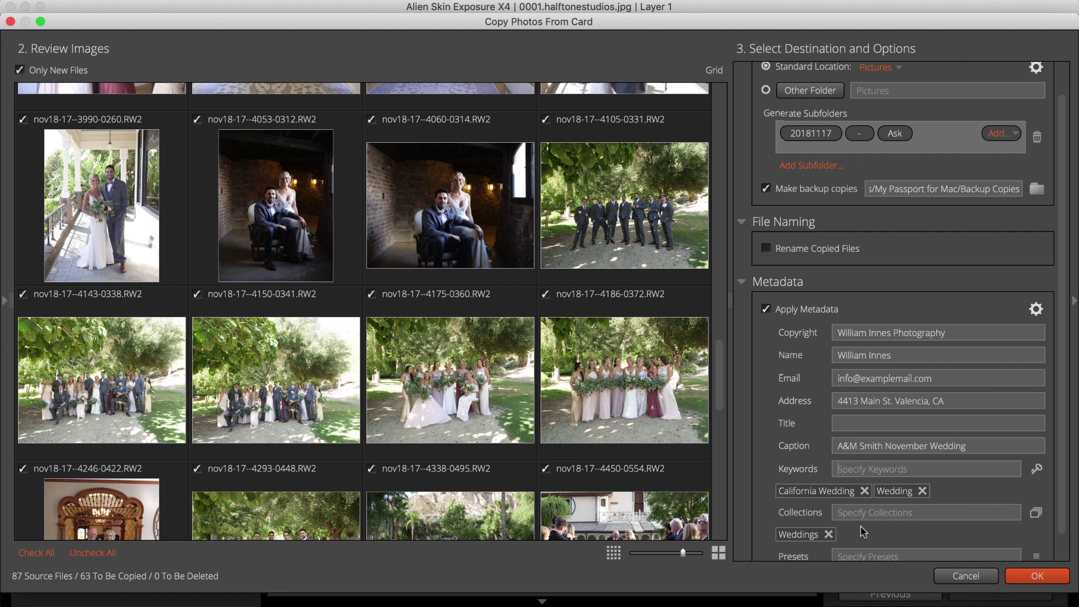
type("November")
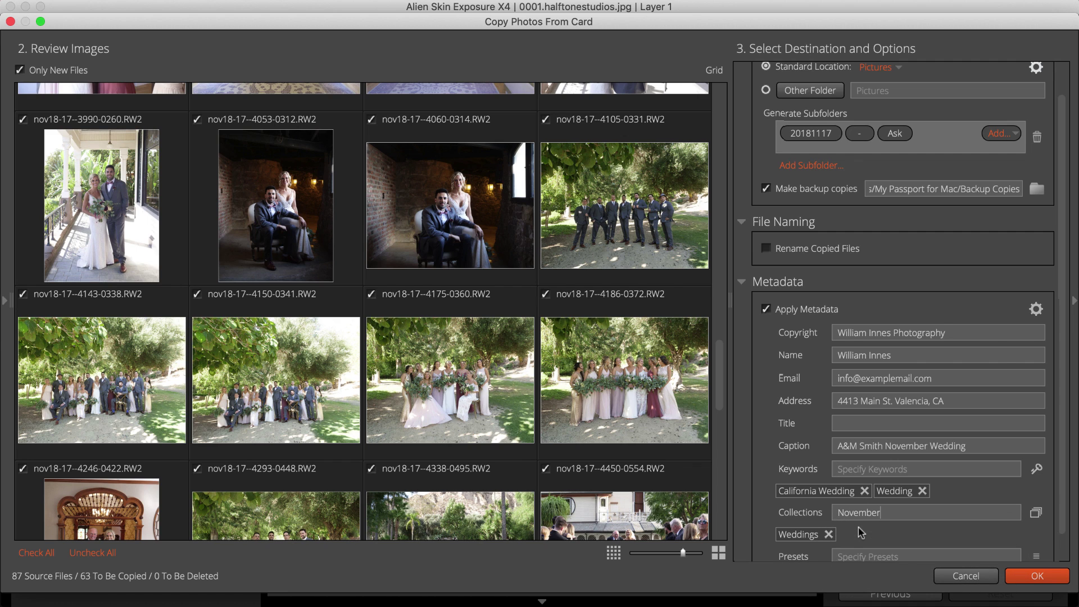
type(" Wedding")
key("Return")
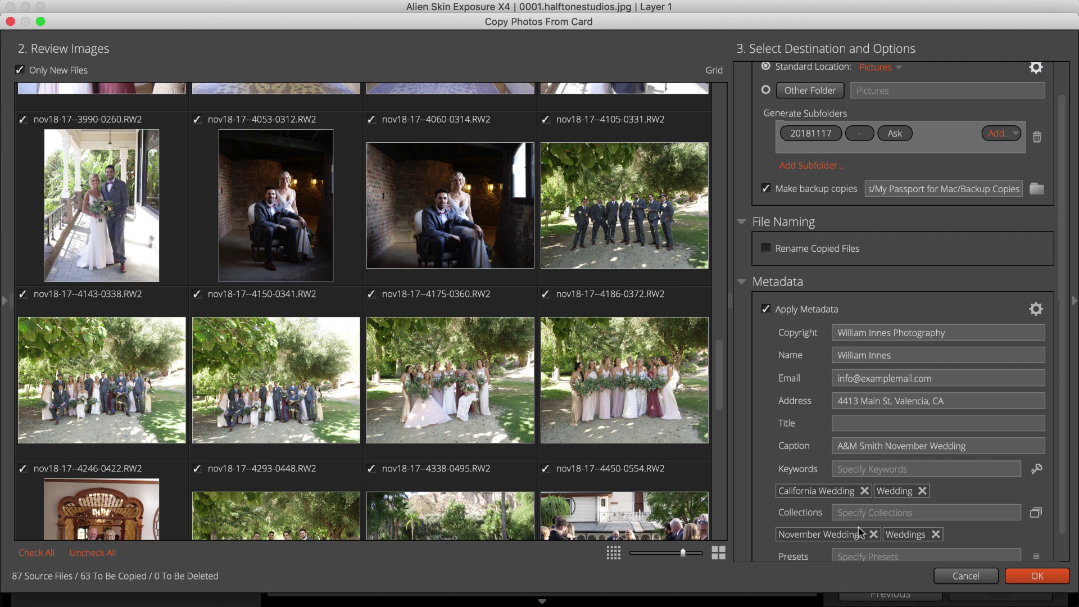
Step: Assign the Gold preset from the Bright category to the photos being copied
scroll(858, 528, "down", 1)
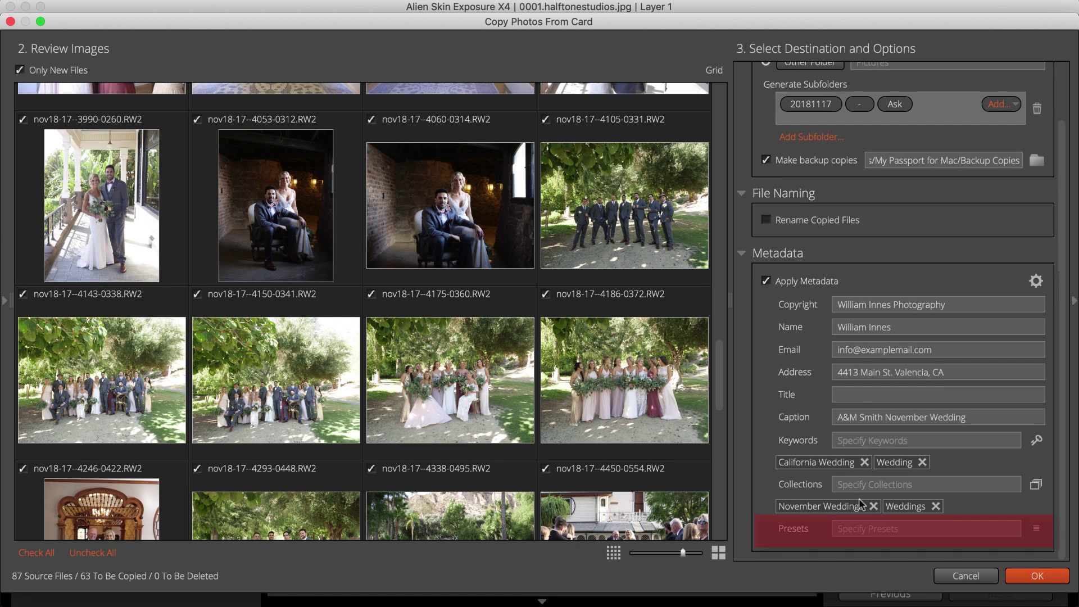
left_click(1037, 530)
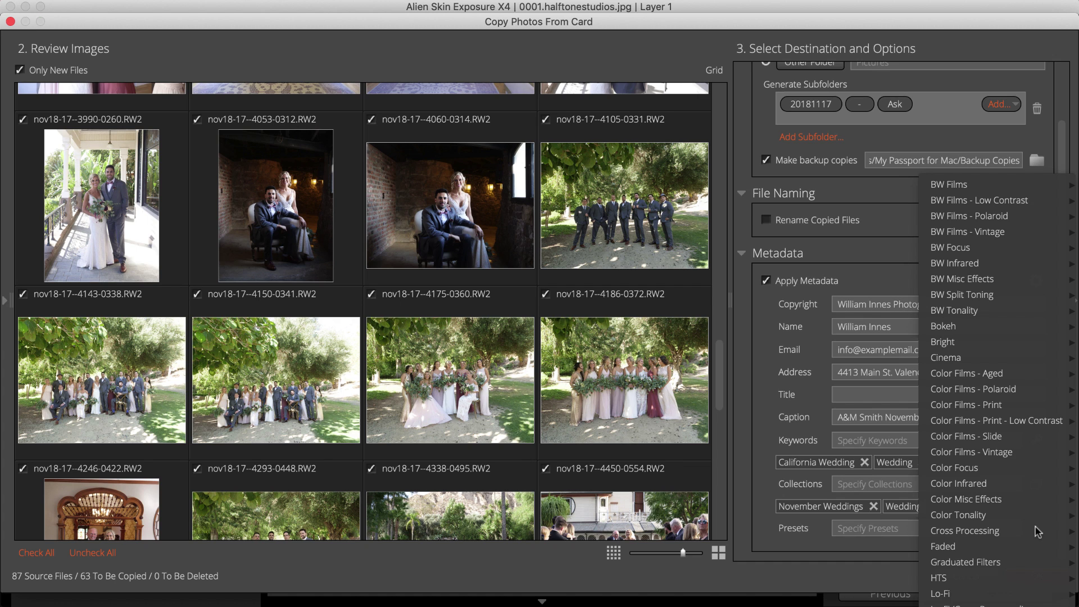
mouse_move(975, 349)
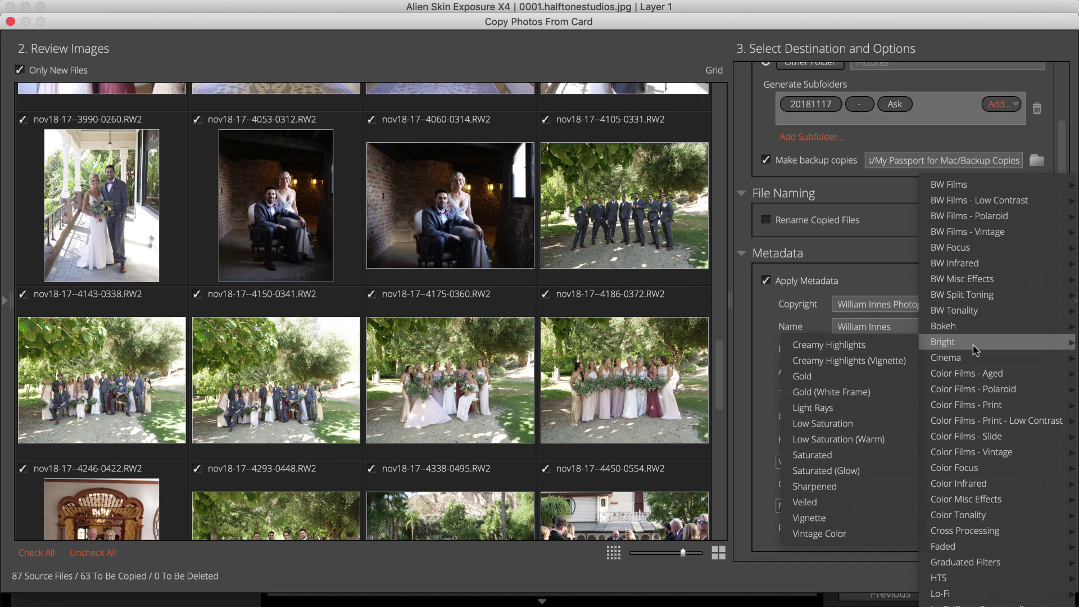
left_click(827, 375)
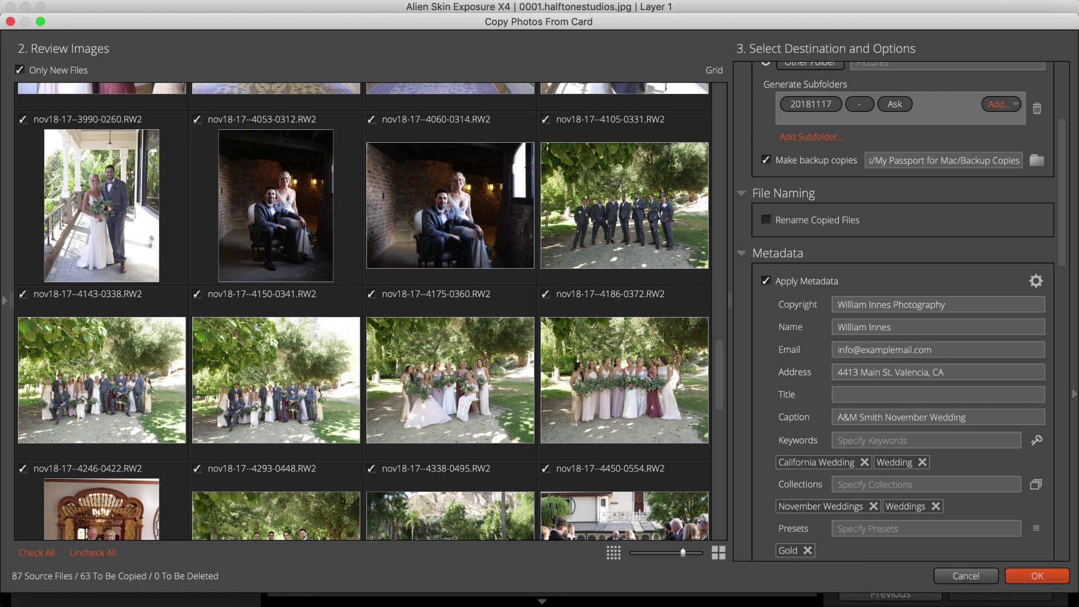
Step: Start copying the photos and complete the destination subfolder name with the clients' surname followed by "Wedding"
left_click(1028, 577)
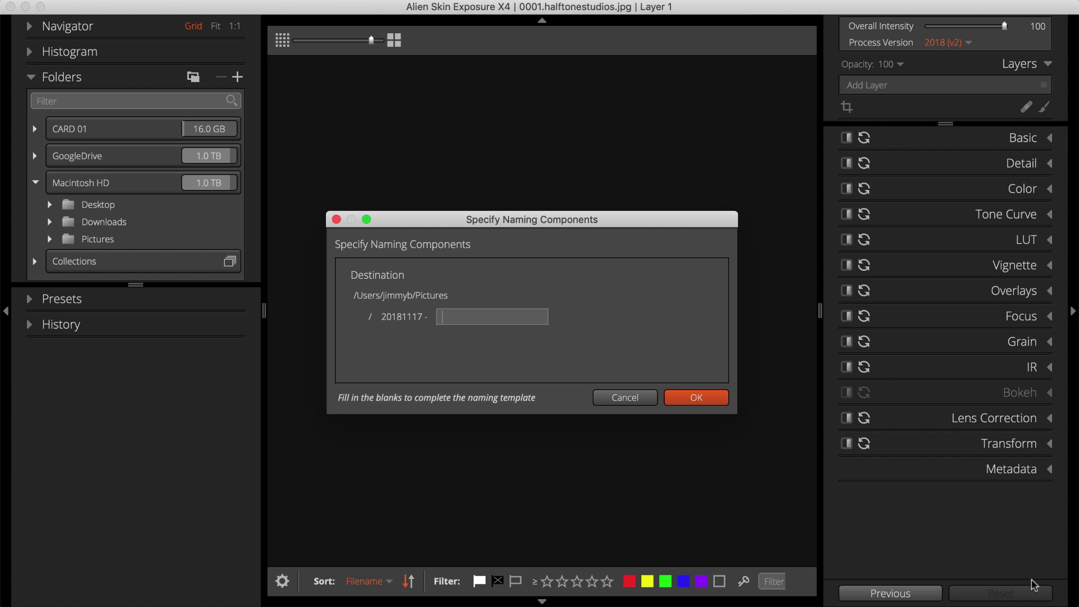
type("Smith Wedding")
left_click(722, 399)
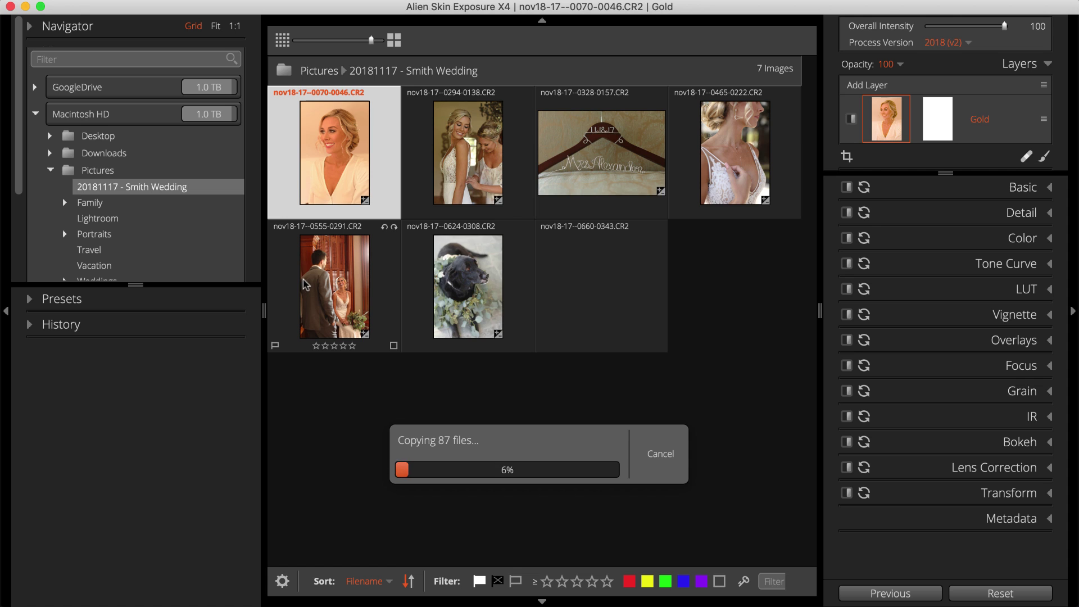
Step: Rate the first four copied photos 4, 3, 3 and 5 stars in order while the copying runs
key("3")
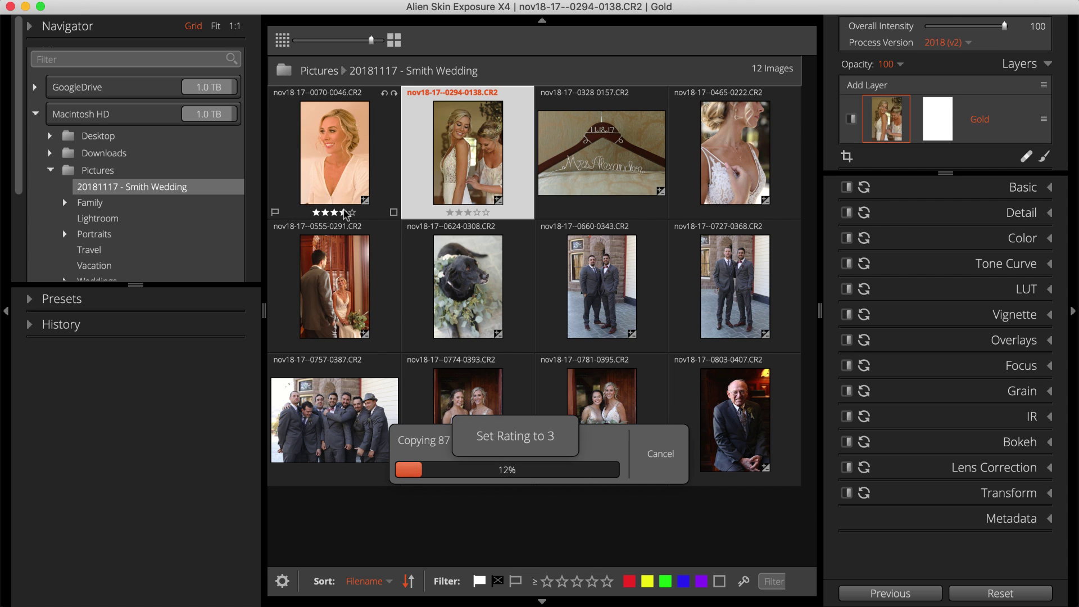
key("3")
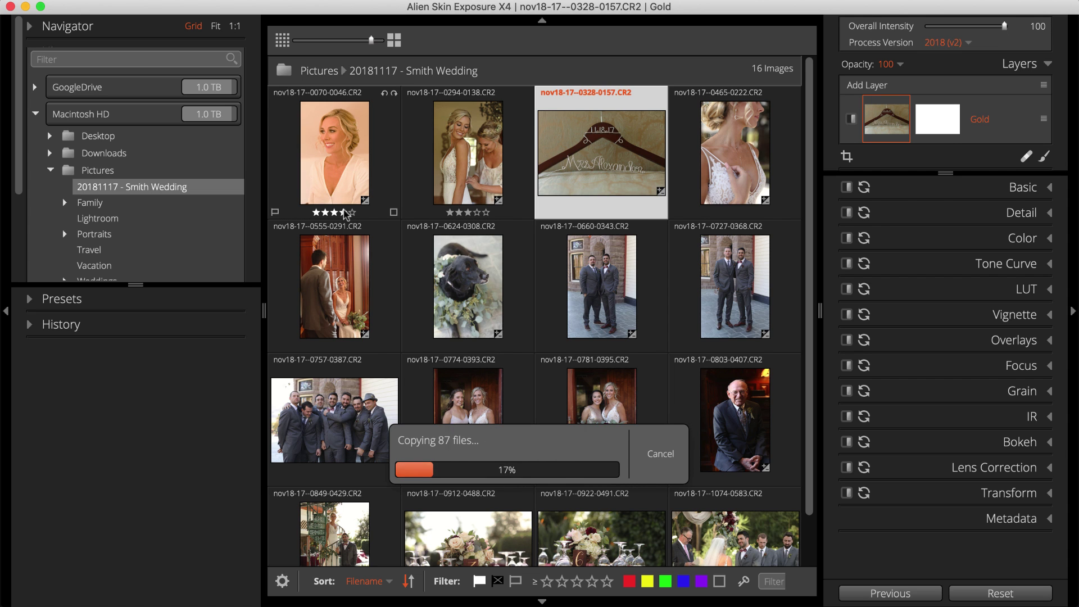
key("3")
key("5")
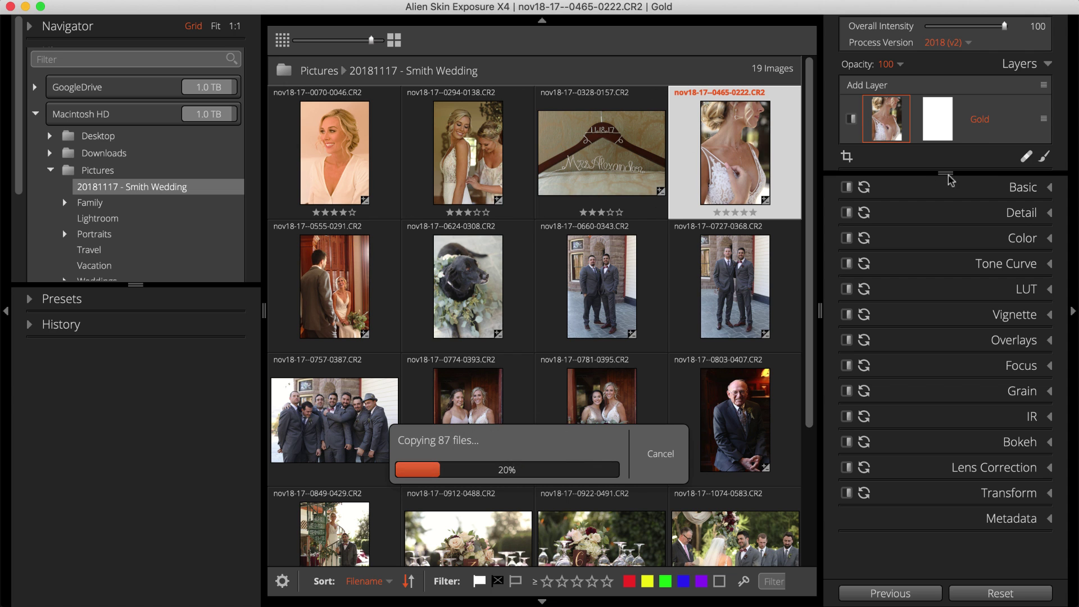
Step: Set the fourth photo's basic adjustments to an exposure of -0.47 and a contrast of 19
left_click(950, 188)
left_click_drag(950, 272, 961, 290)
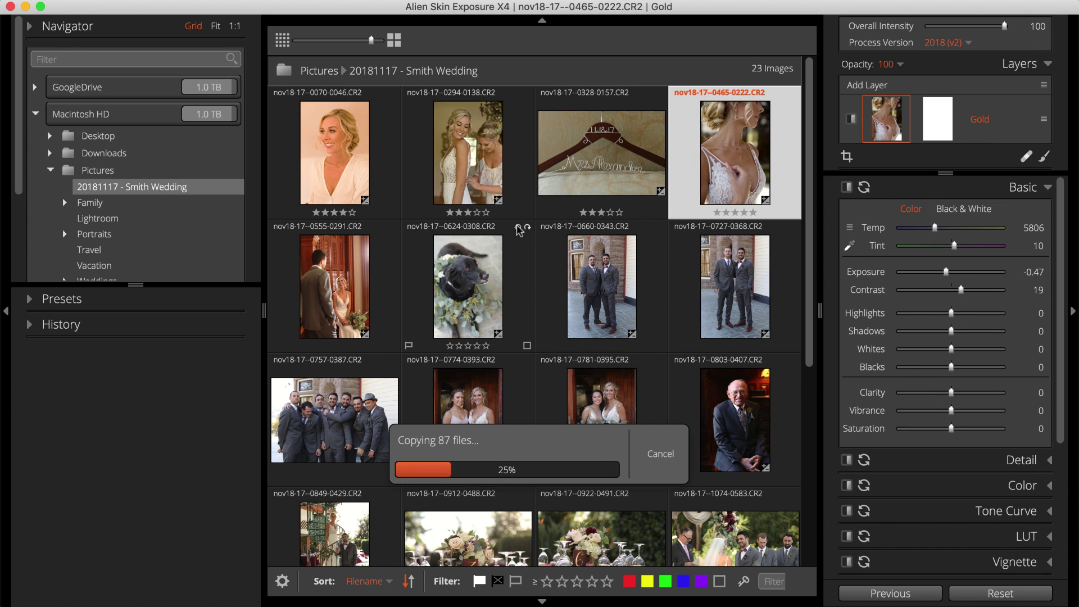